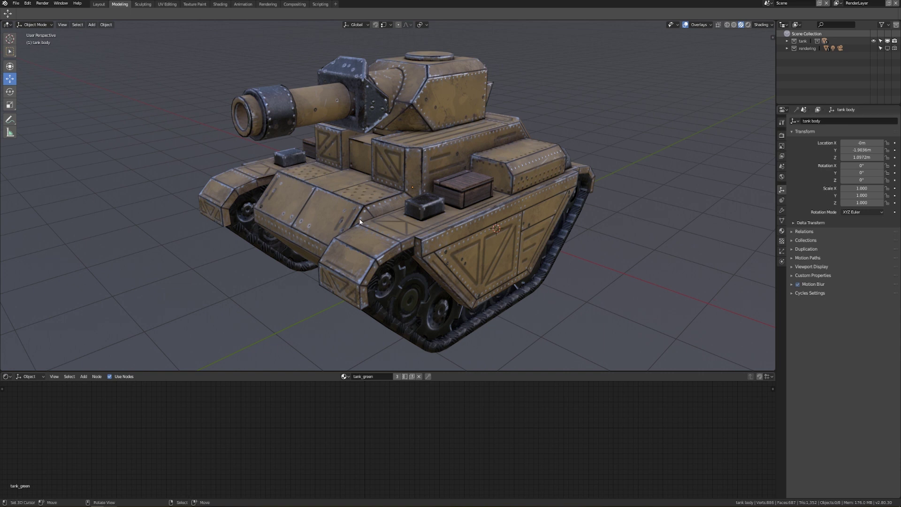
# Slide the tank body along its Y axis to -1.3333 m and orbit to inspect it
pyautogui.click(388, 207)
pyautogui.press('g')
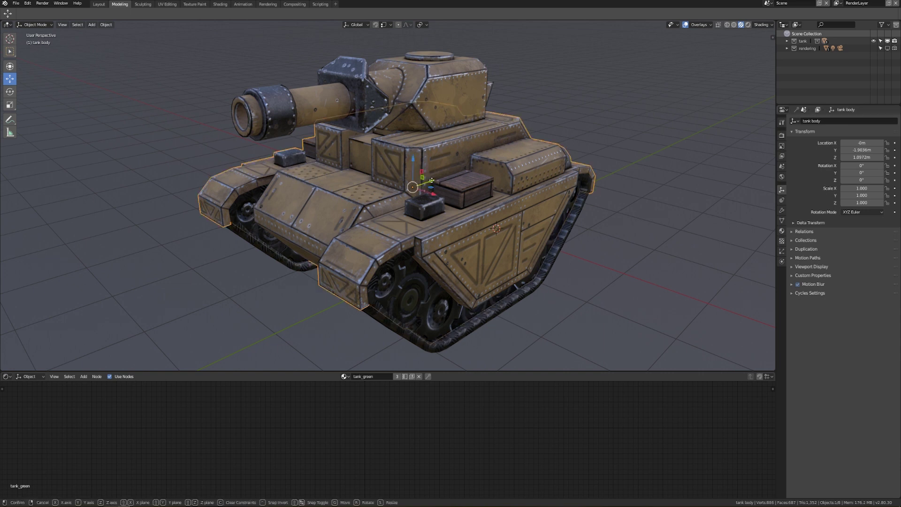
pyautogui.press('y')
pyautogui.press('Escape')
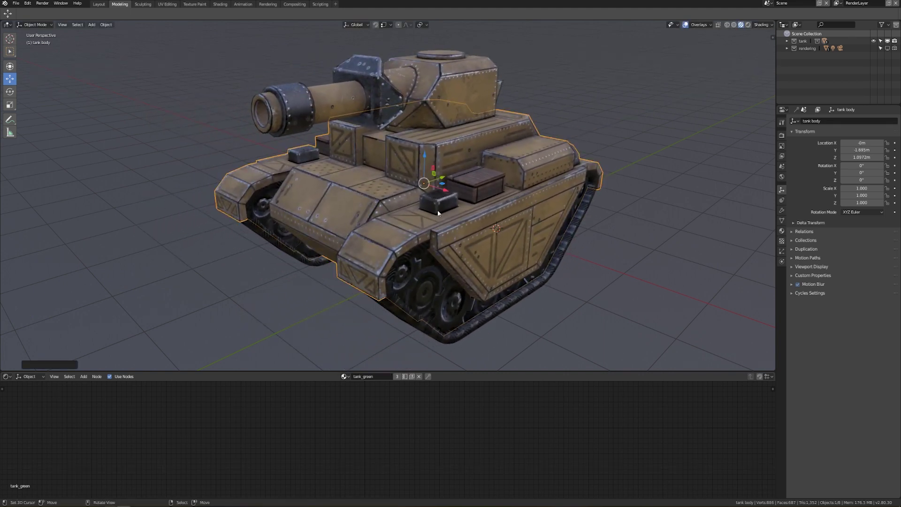
pyautogui.moveTo(527, 187); pyautogui.dragTo(472, 221, button='middle')
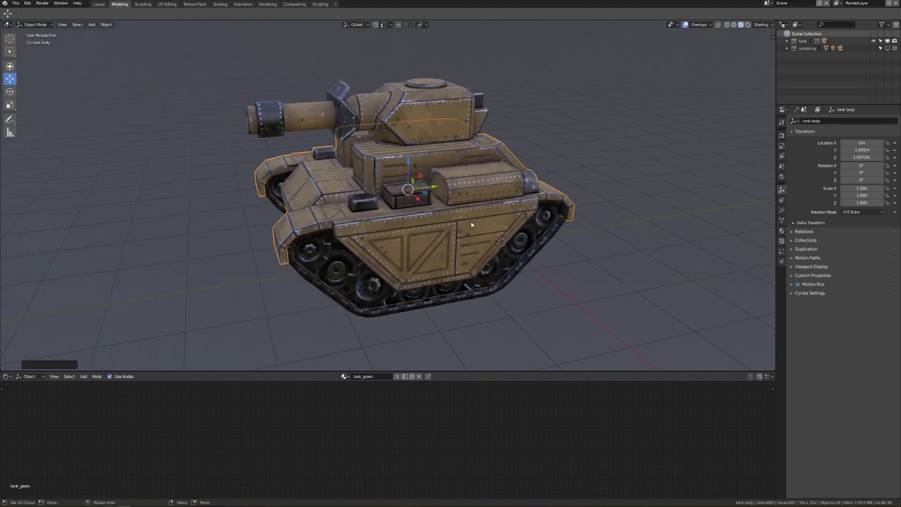
pyautogui.moveTo(434, 187); pyautogui.dragTo(462, 167)
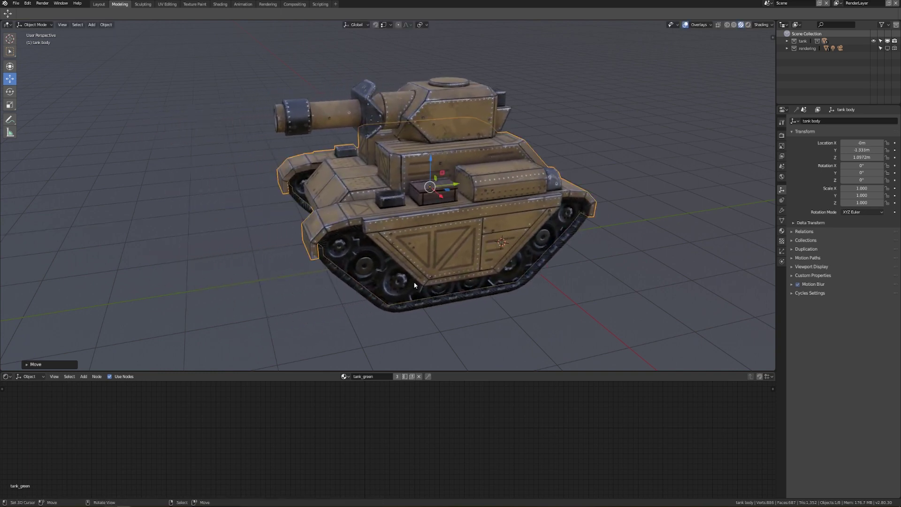
pyautogui.moveTo(602, 221); pyautogui.dragTo(628, 221, button='middle')
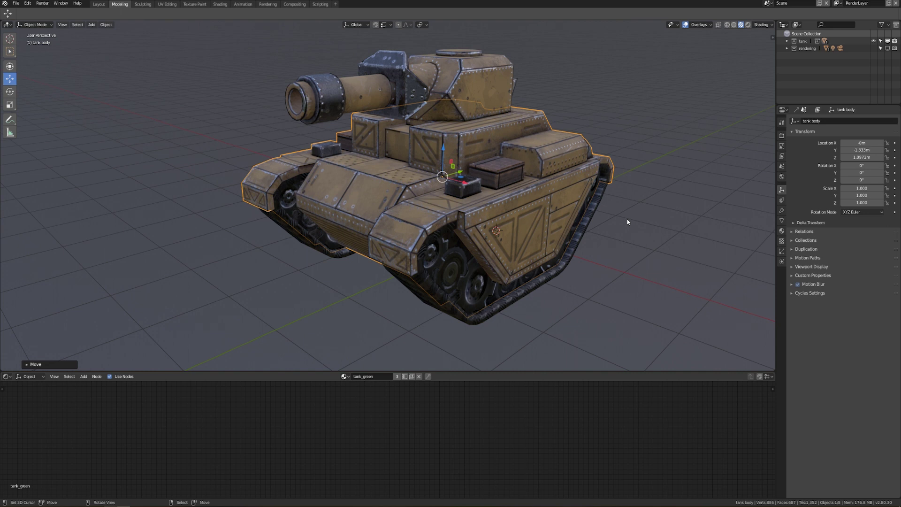
pyautogui.scroll(2, 410, 316)
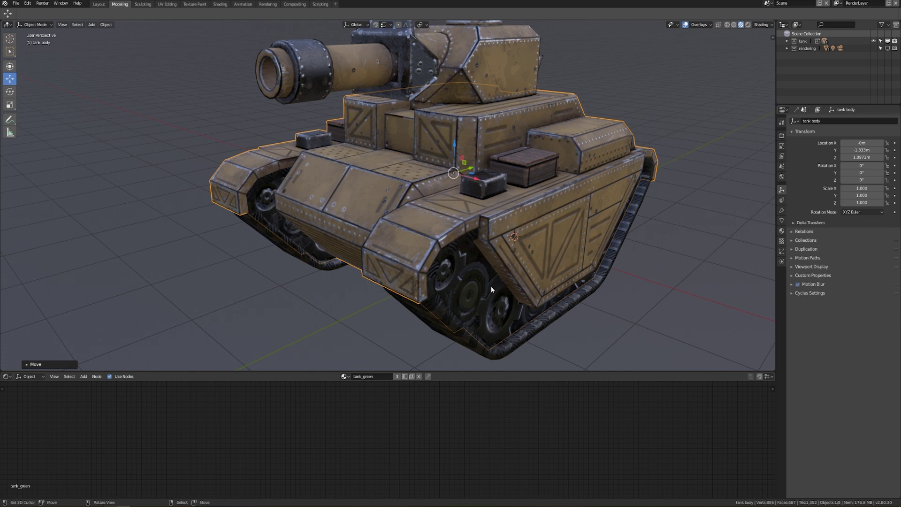
# Select gear.006 and set the transform orientation to Local
pyautogui.click(492, 305)
pyautogui.moveTo(631, 289); pyautogui.dragTo(616, 272, button='middle')
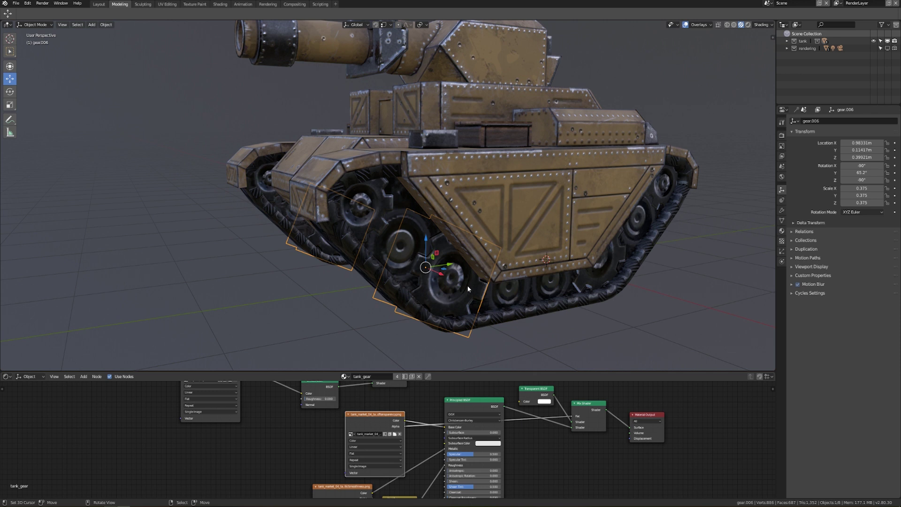
pyautogui.moveTo(464, 286); pyautogui.dragTo(464, 288, button='middle')
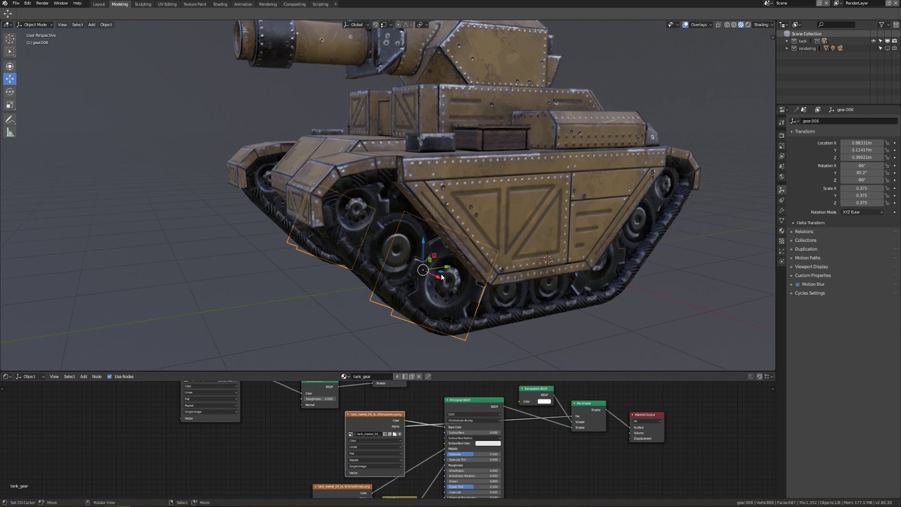
pyautogui.click(359, 26)
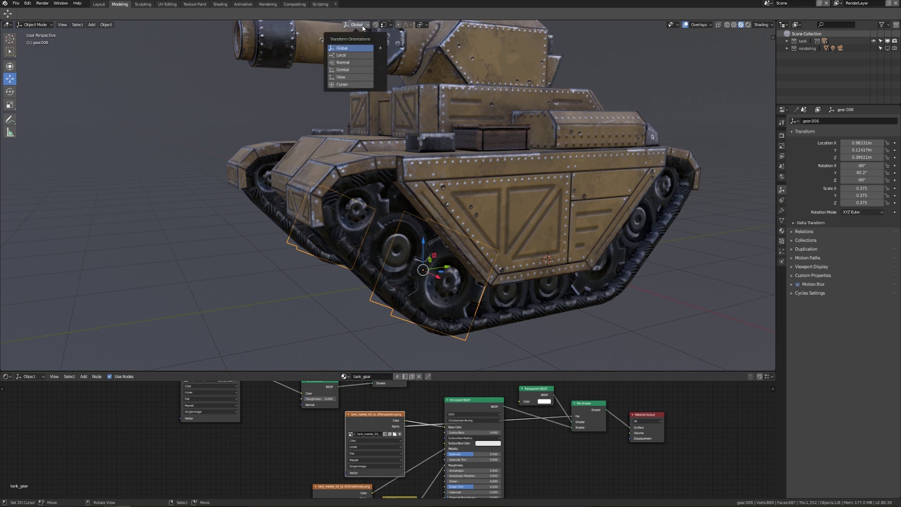
pyautogui.click(353, 55)
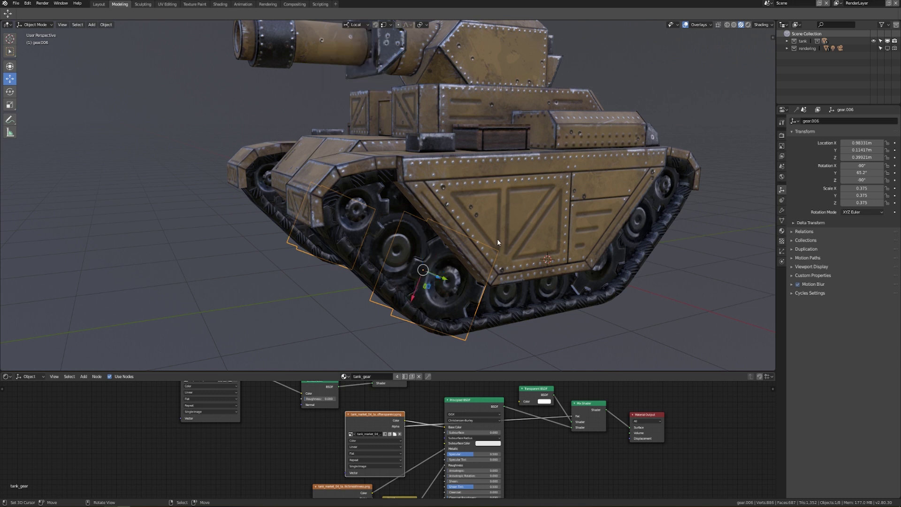
pyautogui.moveTo(514, 270)
pyautogui.mouseDown(button='middle')
pyautogui.moveTo(545, 271)
pyautogui.moveTo(511, 275)
pyautogui.mouseUp(button='middle')
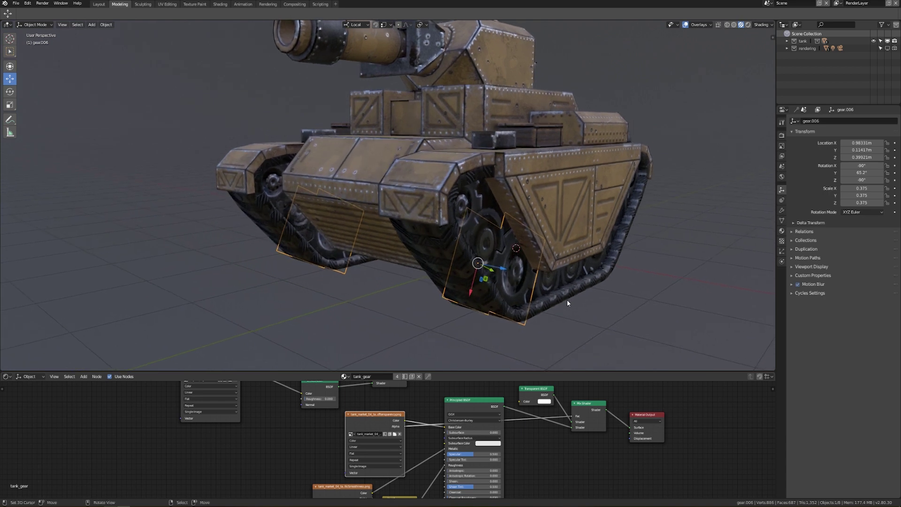
pyautogui.moveTo(567, 300); pyautogui.dragTo(567, 300, button='middle')
# Test-rotate gear.006 about its local Z axis, then cancel the rotation
pyautogui.press('r')
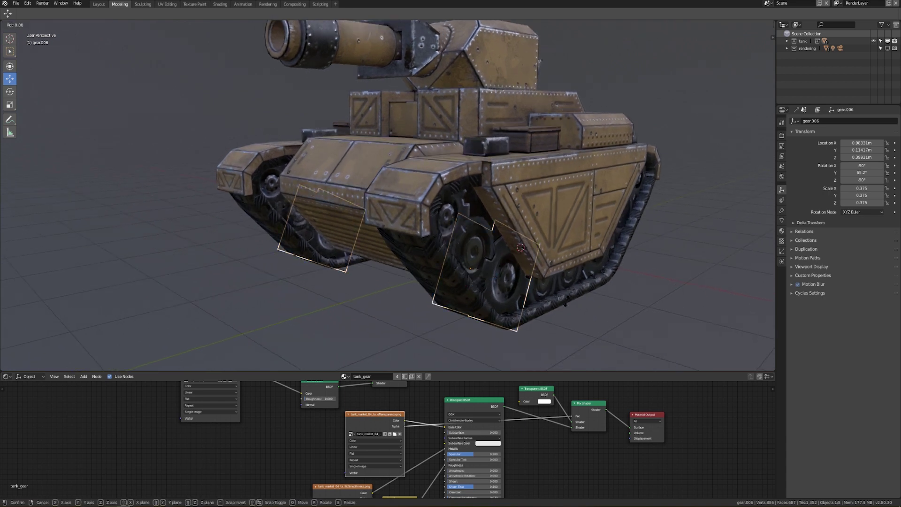
pyautogui.press('z')
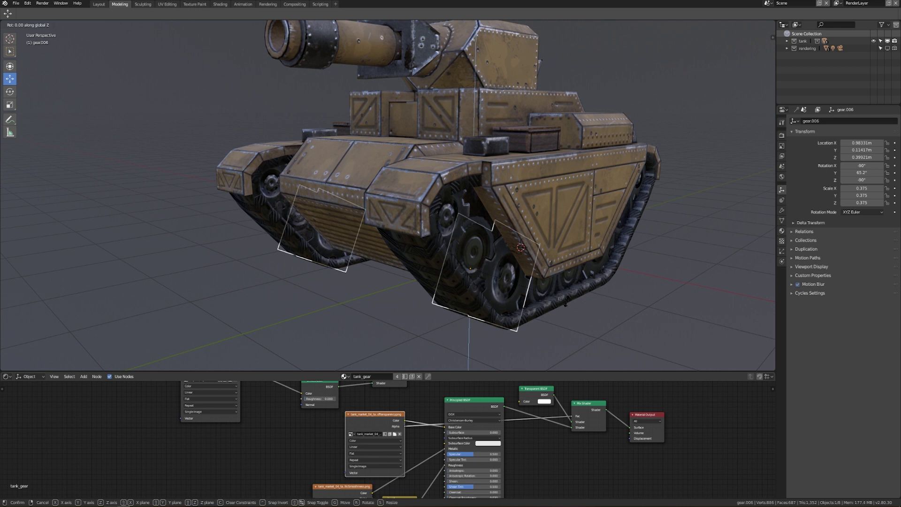
pyautogui.press('z')
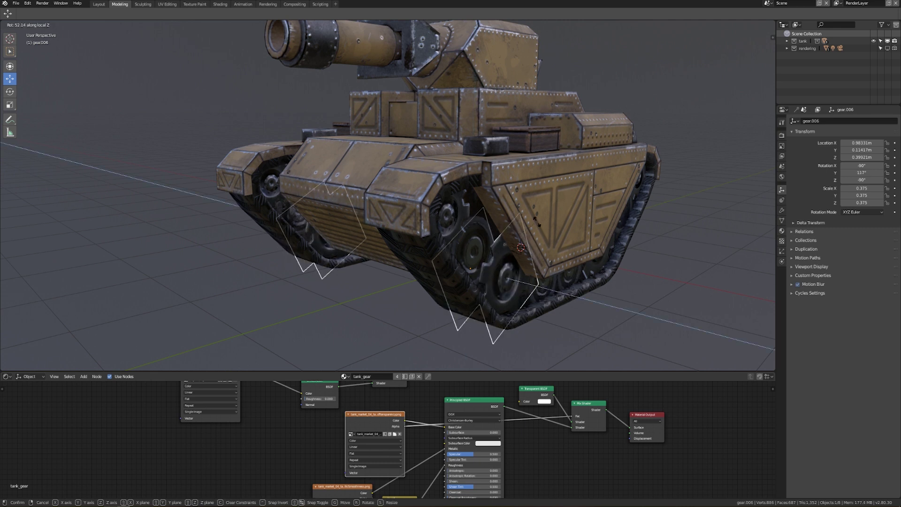
pyautogui.rightClick(606, 204)
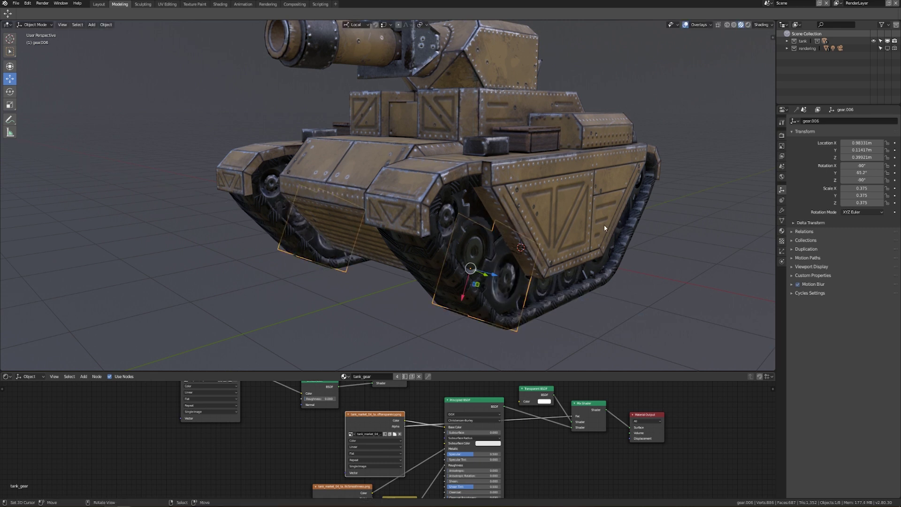
pyautogui.moveTo(607, 205); pyautogui.dragTo(586, 227, button='middle')
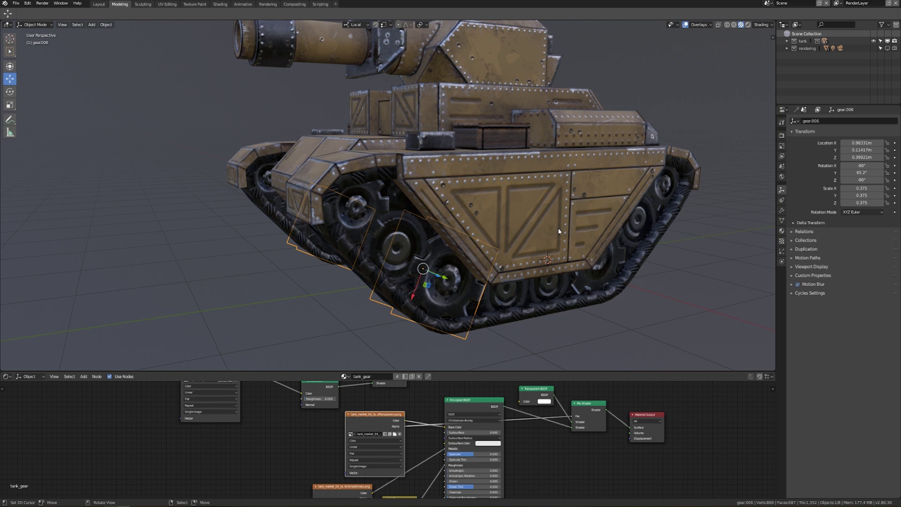
# Apply rotation to gear.006 and the other selected gears, including gear.005
pyautogui.hotkey('ctrl', 'a')
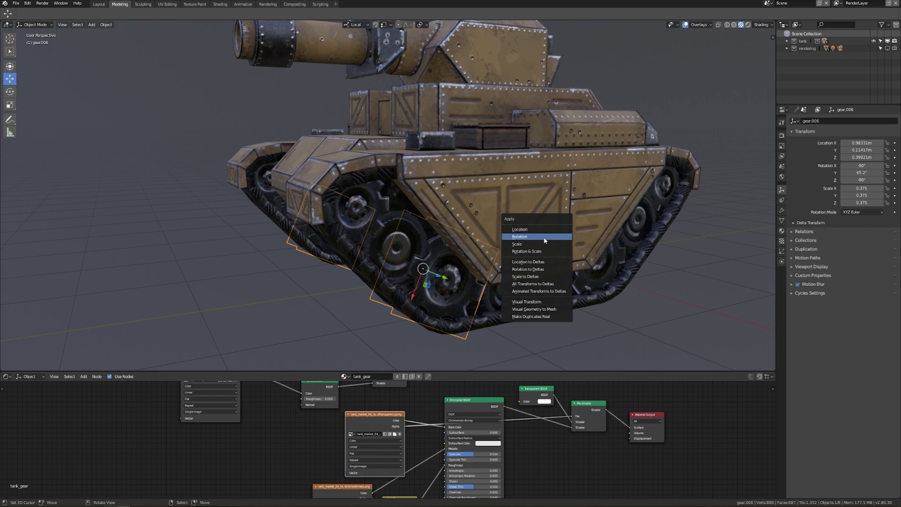
pyautogui.click(545, 240)
pyautogui.click(357, 207)
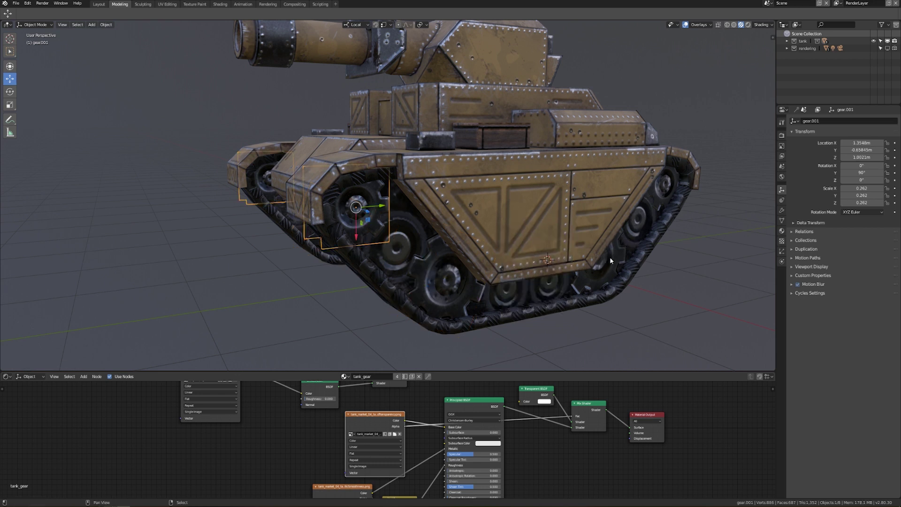
pyautogui.keyDown('shift'); pyautogui.click(463, 211); pyautogui.keyUp('shift')
pyautogui.keyDown('shift'); pyautogui.click(669, 185); pyautogui.keyUp('shift')
pyautogui.hotkey('ctrl', 'a')
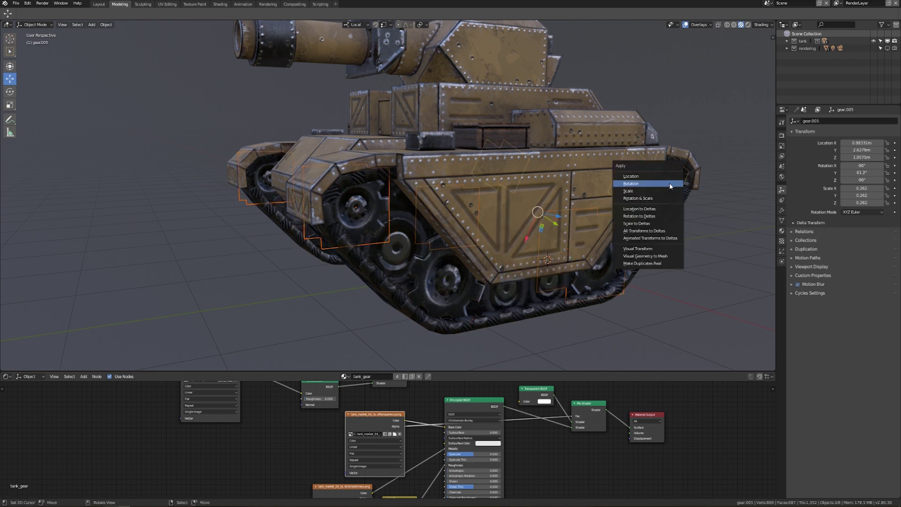
pyautogui.click(669, 182)
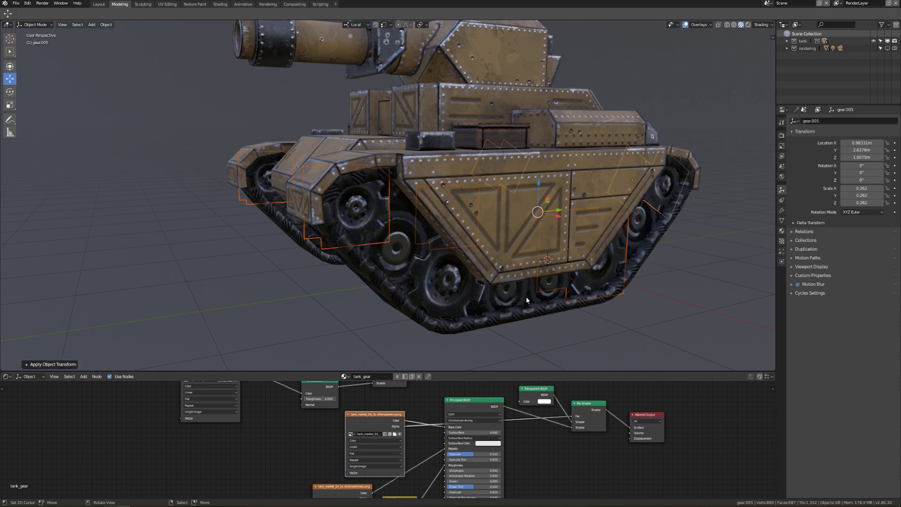
# Select gear.006, gear.007 and gear.005 in turn to confirm their rotations read 0°
pyautogui.moveTo(525, 296); pyautogui.dragTo(487, 269, button='middle')
pyautogui.click(474, 269)
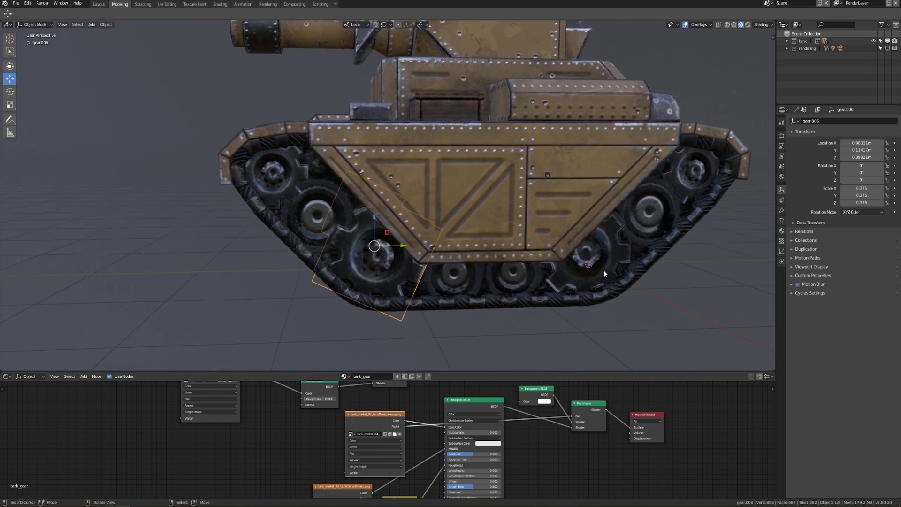
pyautogui.click(610, 261)
pyautogui.moveTo(612, 259); pyautogui.dragTo(696, 165, button='middle')
pyautogui.click(696, 165)
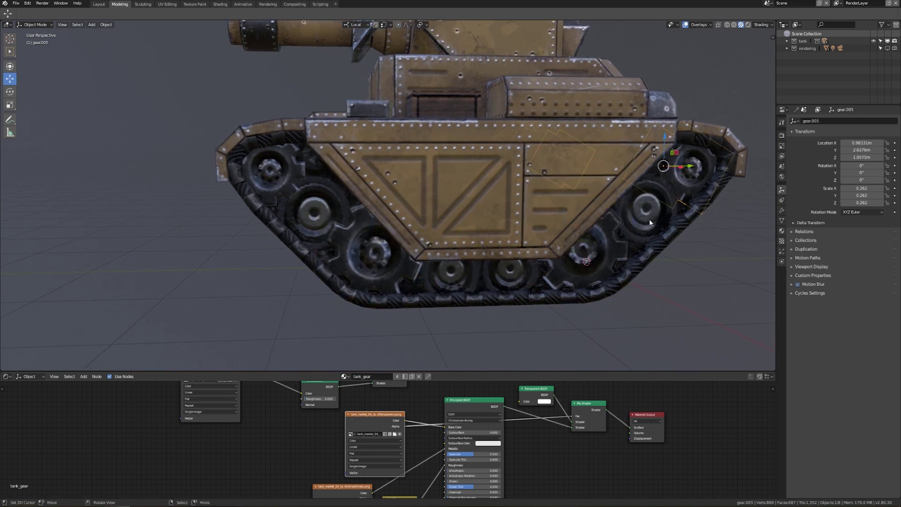
pyautogui.click(607, 259)
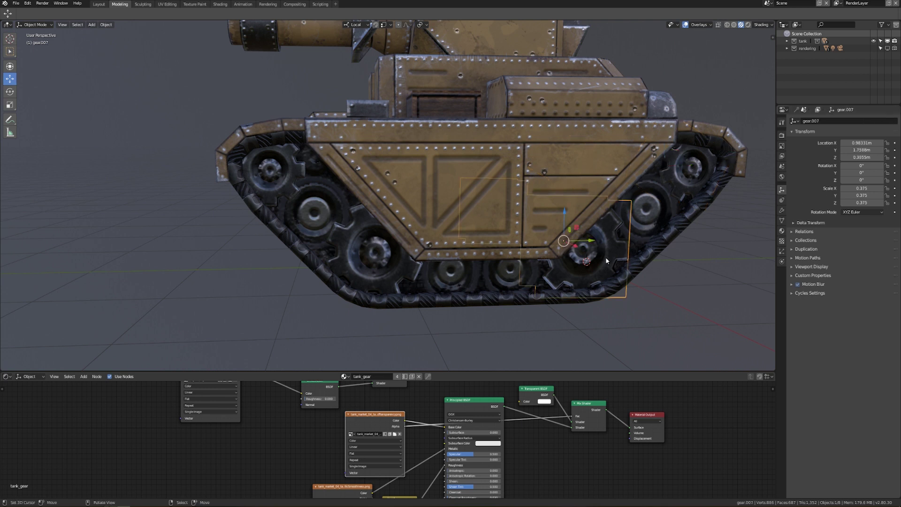
pyautogui.click(395, 266)
pyautogui.click(596, 240)
# Test-rotate gear.007 in Right Ortho view, then cancel
pyautogui.press('KP_3')
pyautogui.scroll(2, 683, 250)
pyautogui.press('r')
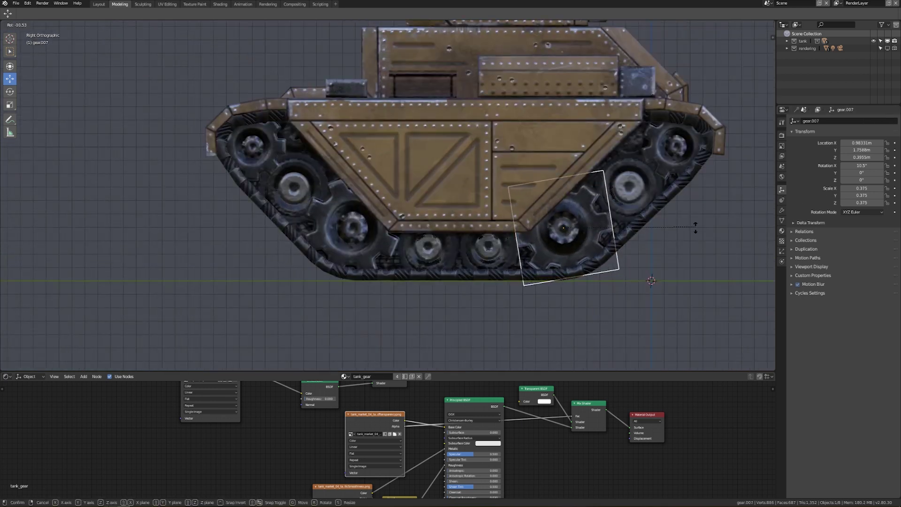
pyautogui.press('Escape')
pyautogui.moveTo(500, 259)
pyautogui.mouseDown(button='middle')
pyautogui.moveTo(478, 261)
pyautogui.moveTo(502, 270)
pyautogui.mouseUp(button='middle')
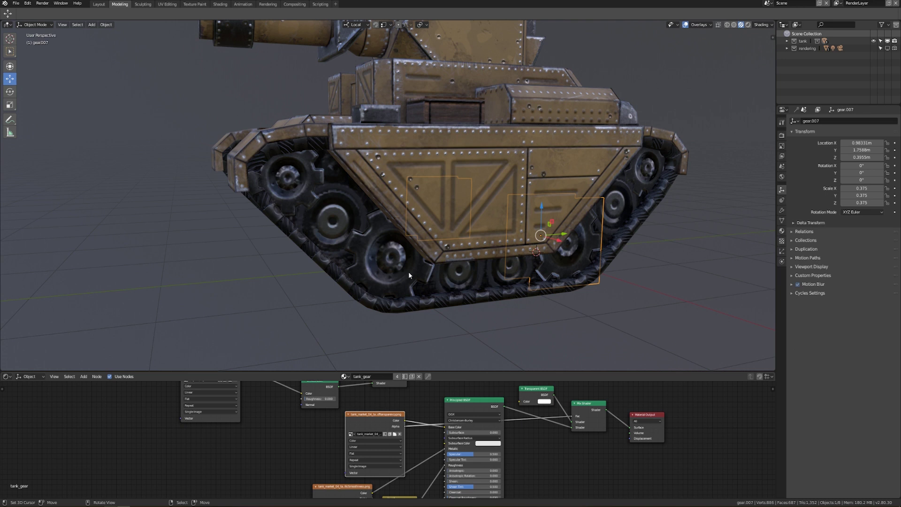
# Add a driver to gear.006's X rotation
pyautogui.click(297, 184)
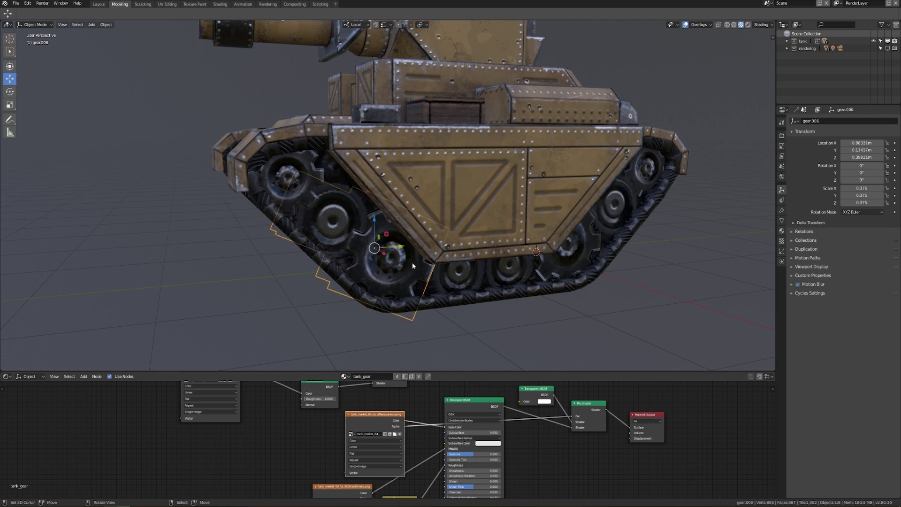
pyautogui.moveTo(399, 284); pyautogui.dragTo(436, 262, button='middle')
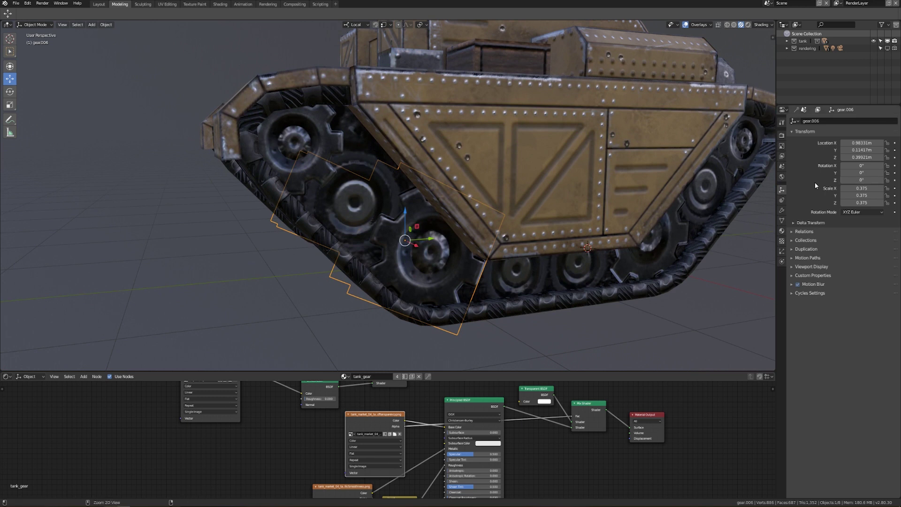
pyautogui.moveTo(861, 165); pyautogui.dragTo(866, 165)
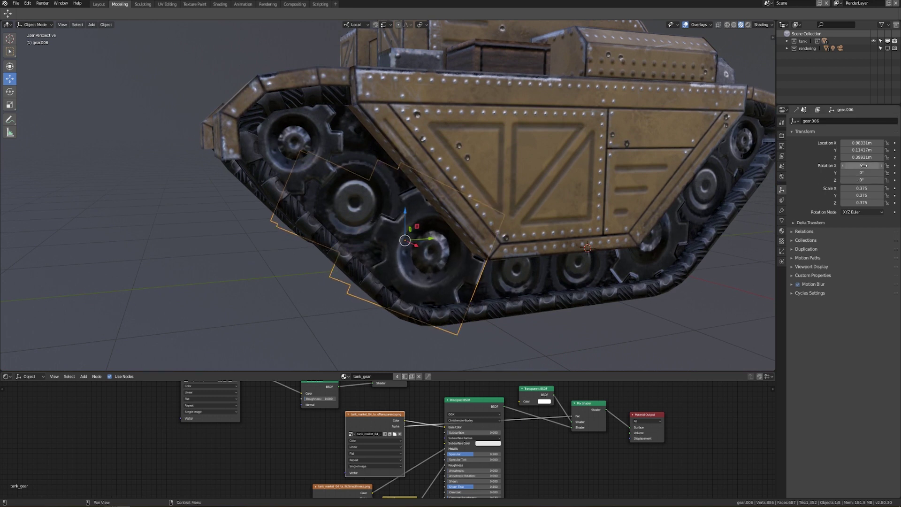
pyautogui.rightClick(866, 164)
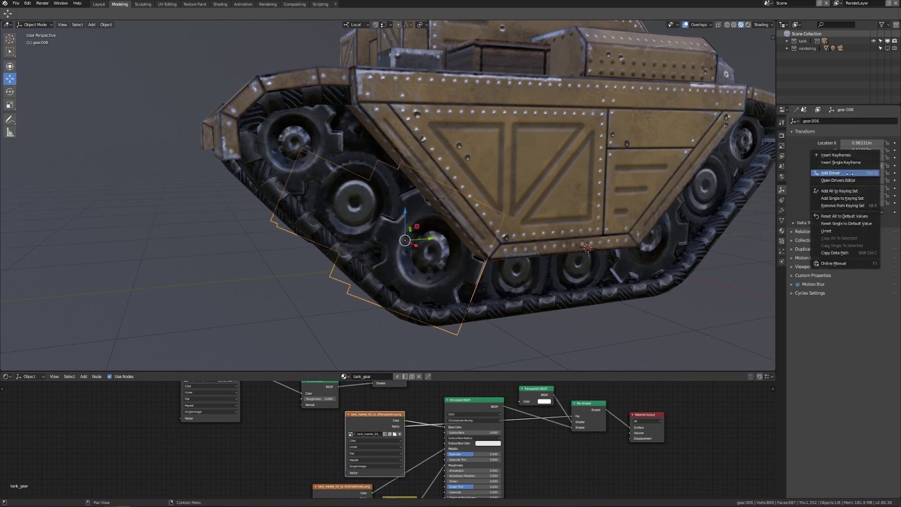
pyautogui.click(850, 173)
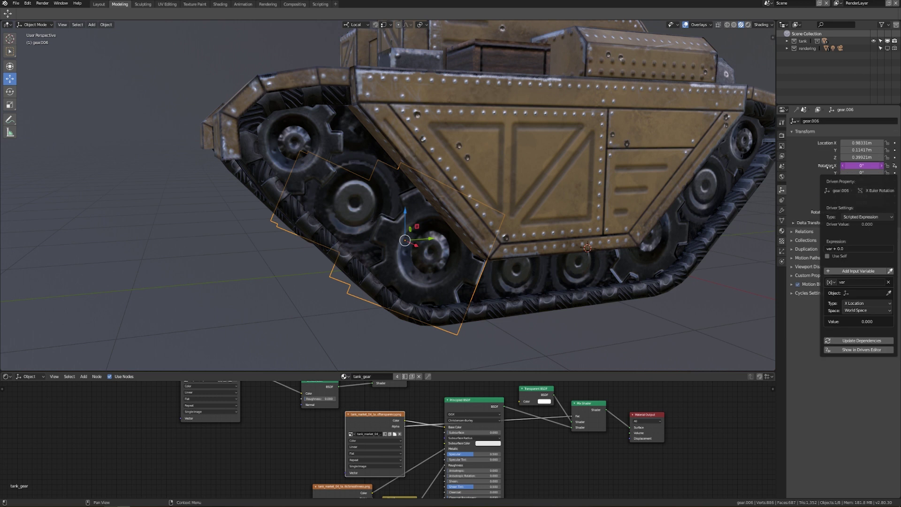
# Keep the driver as a Scripted Expression and set its expression to 3
pyautogui.moveTo(868, 182); pyautogui.dragTo(847, 161)
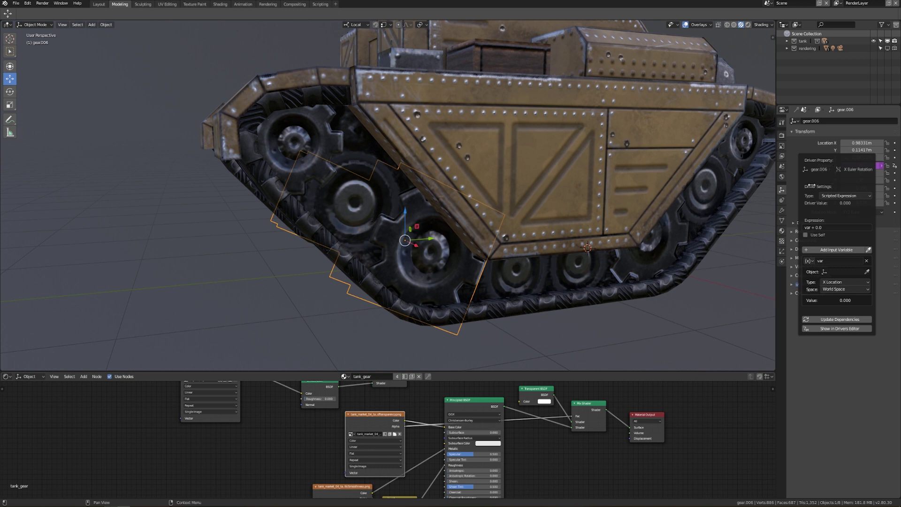
pyautogui.click(855, 194)
pyautogui.click(835, 228)
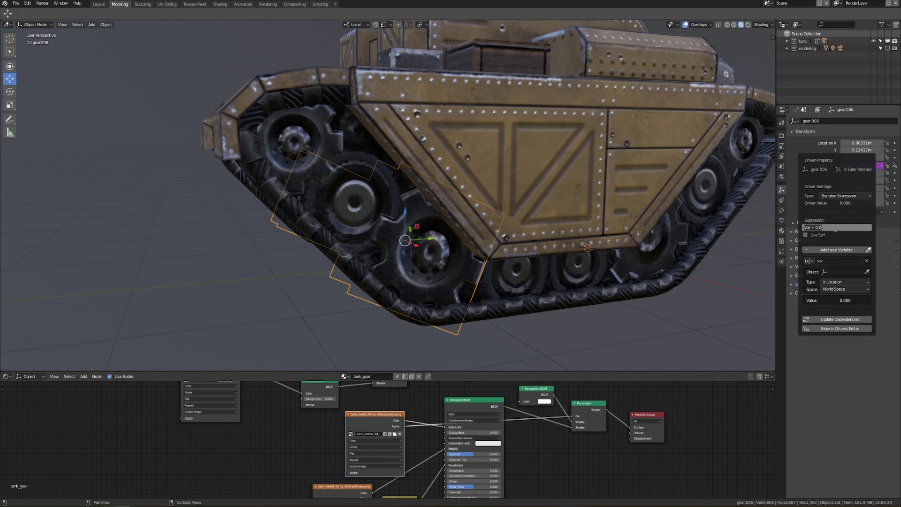
pyautogui.write('3')
pyautogui.press('Return')
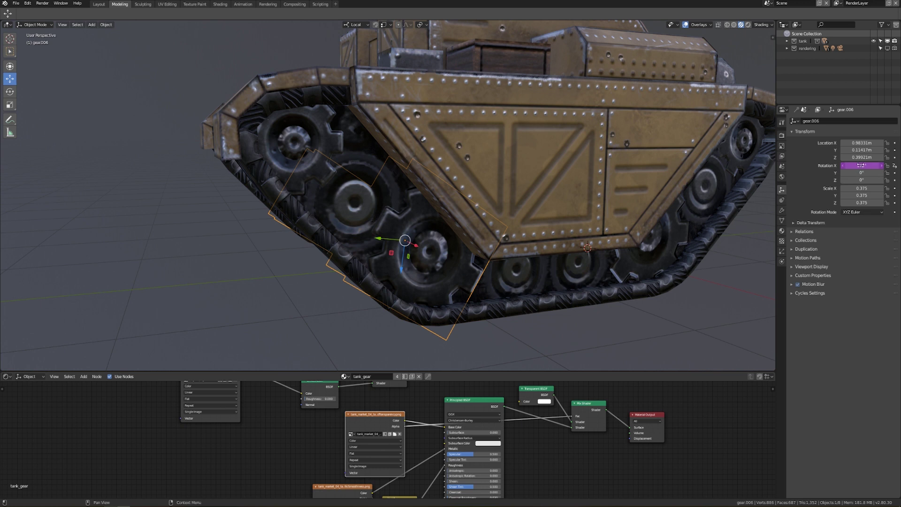
pyautogui.rightClick(860, 165)
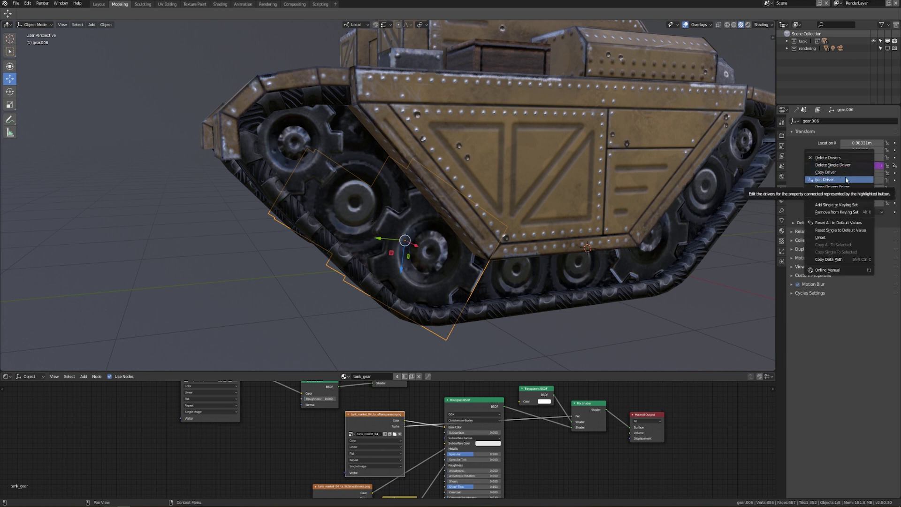
# Change the gear driver's expression to var
pyautogui.click(850, 179)
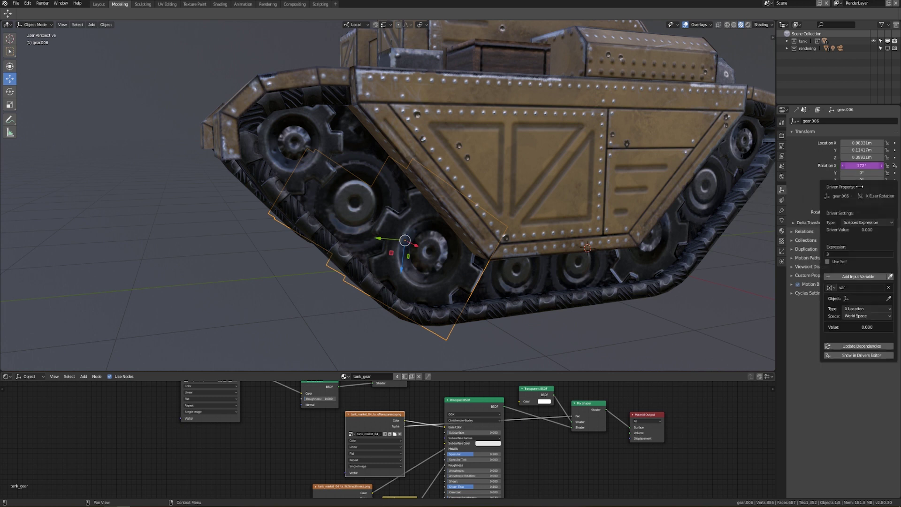
pyautogui.moveTo(859, 186); pyautogui.dragTo(833, 157)
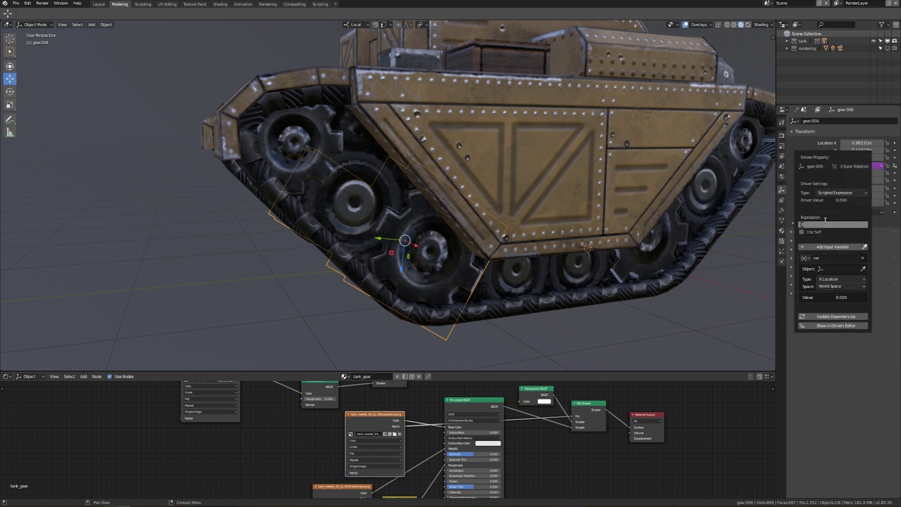
pyautogui.write('var')
pyautogui.press('Return')
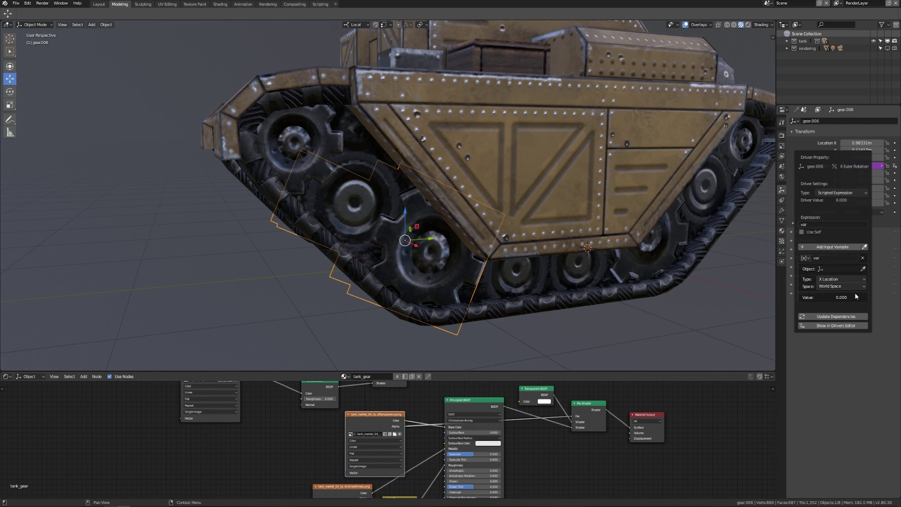
# Point the driver variable at the tank body's Y Location
pyautogui.click(836, 269)
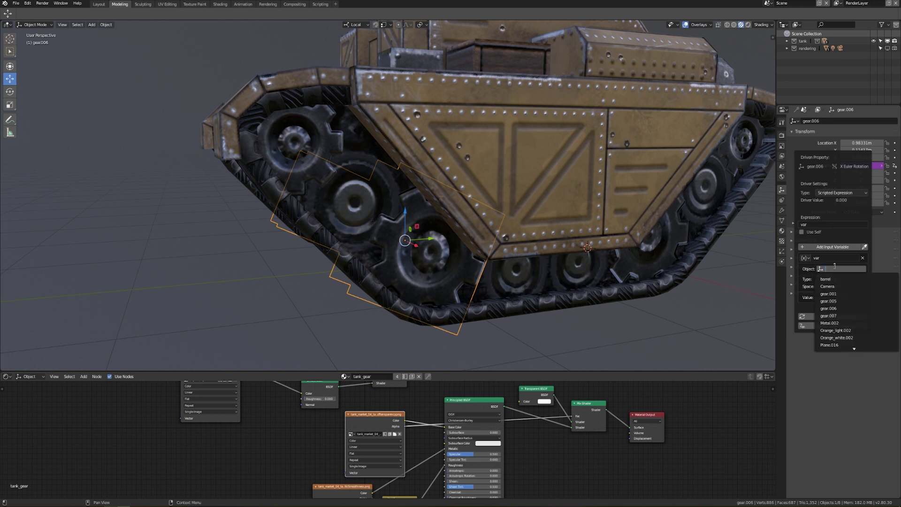
pyautogui.write('bo')
pyautogui.click(831, 280)
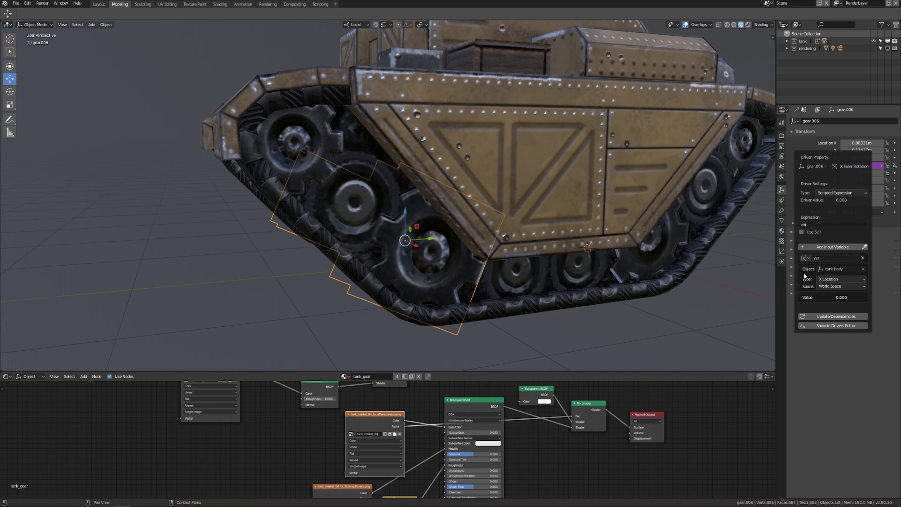
pyautogui.click(840, 281)
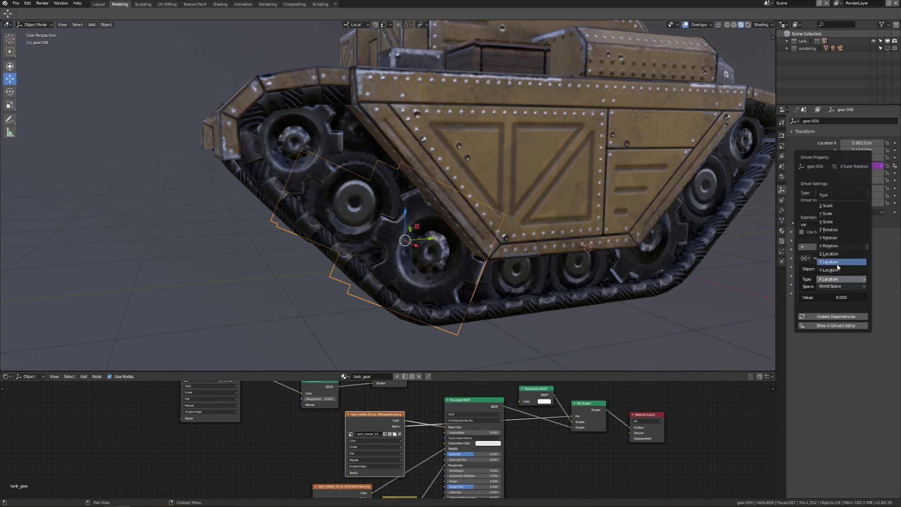
pyautogui.click(838, 262)
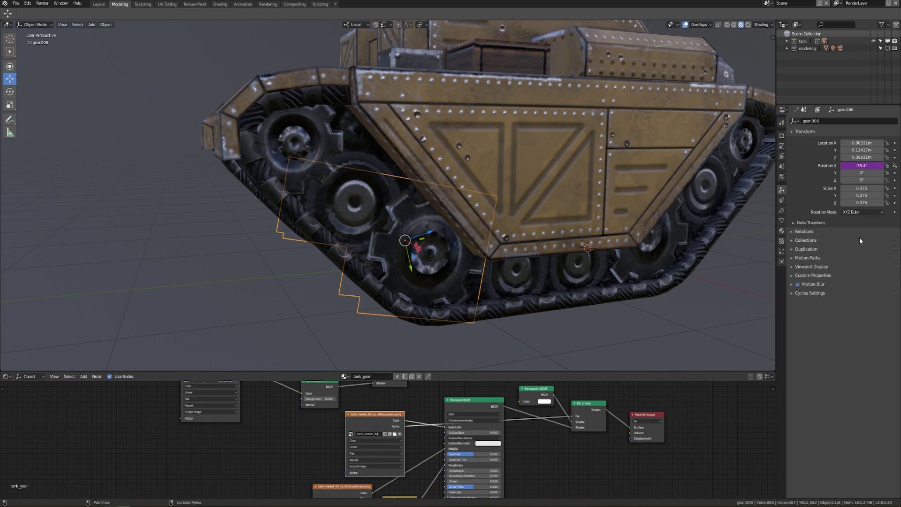
# Slide the tank body to Y -0.948 m and check gear.006's X rotation reads -54.3°
pyautogui.click(552, 179)
pyautogui.moveTo(553, 179)
pyautogui.mouseDown(button='middle')
pyautogui.moveTo(601, 181)
pyautogui.moveTo(555, 190)
pyautogui.mouseUp(button='middle')
pyautogui.moveTo(472, 144); pyautogui.dragTo(510, 150)
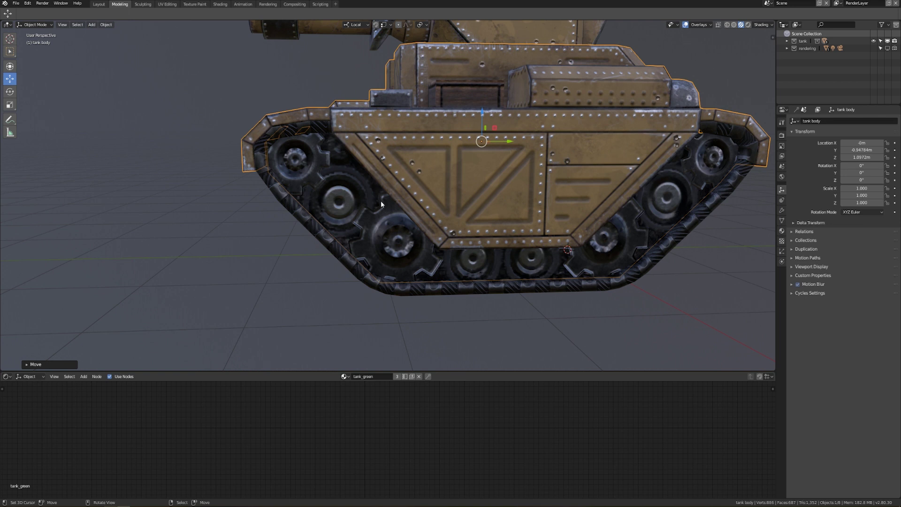
pyautogui.click(400, 214)
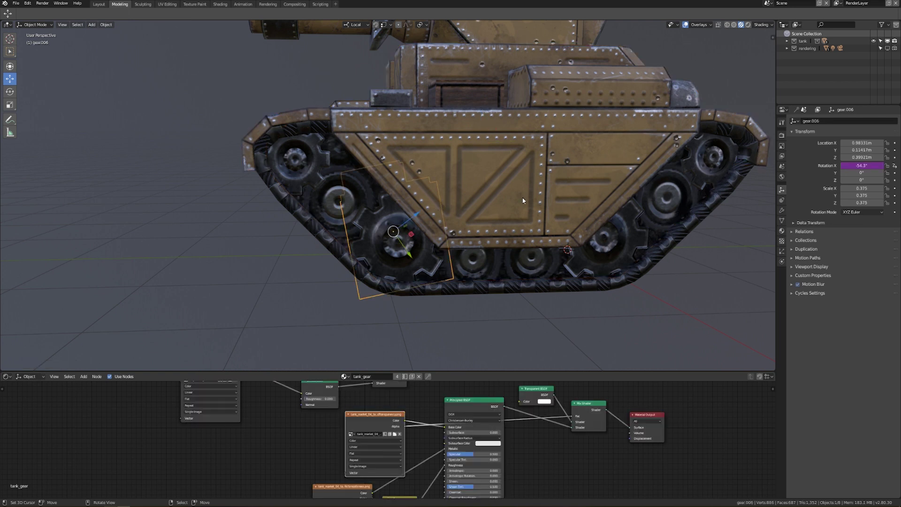
# Negate gear.006's driver expression to -var
pyautogui.rightClick(853, 165)
pyautogui.click(853, 166)
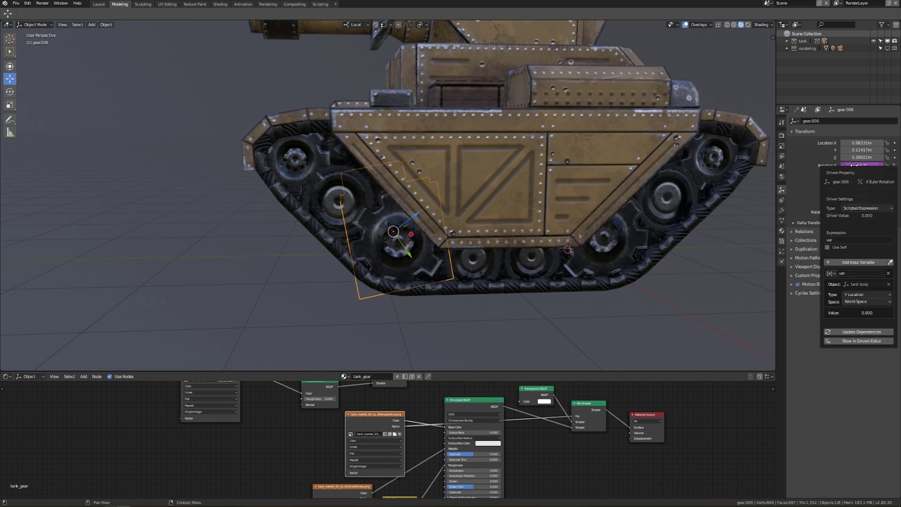
pyautogui.click(826, 239)
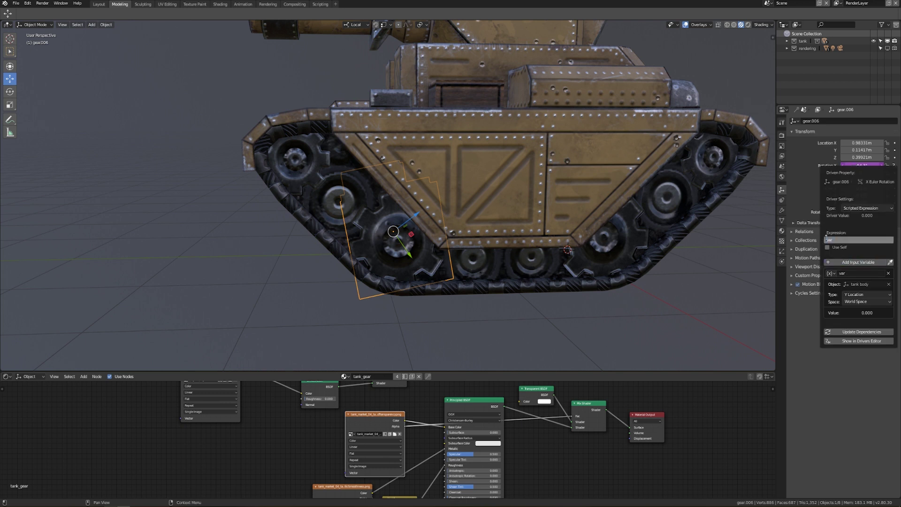
# Move the tank body to Y -1.091 m in Right Ortho view, then reselect gear.006
pyautogui.click(429, 190)
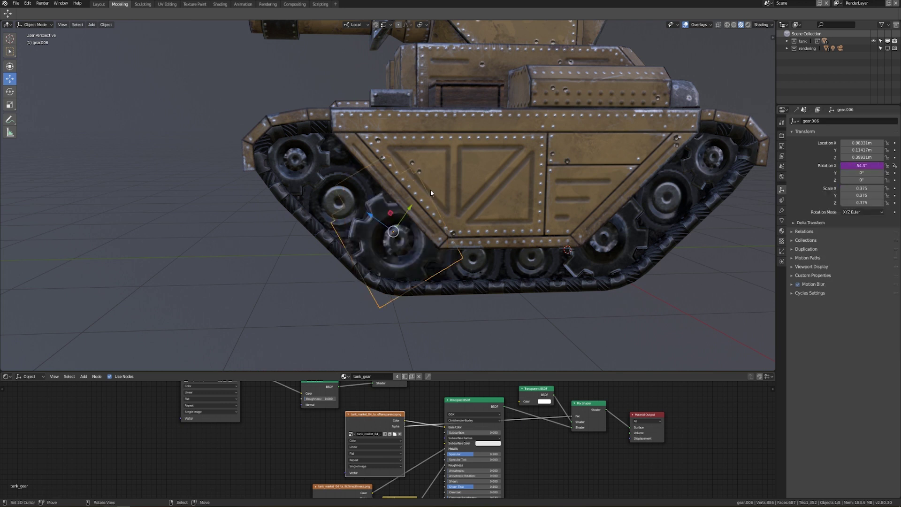
pyautogui.moveTo(506, 139); pyautogui.dragTo(520, 162)
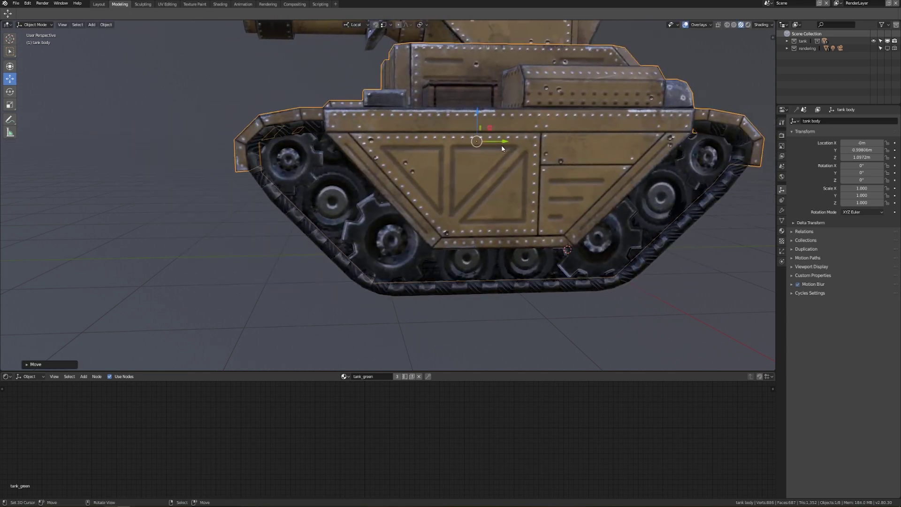
pyautogui.press('KP_3')
pyautogui.scroll(2, 521, 166)
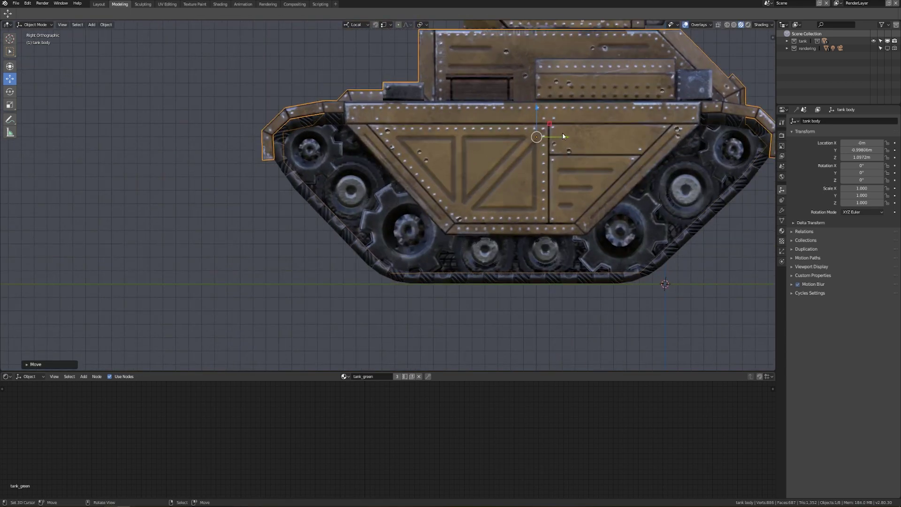
pyautogui.press('g')
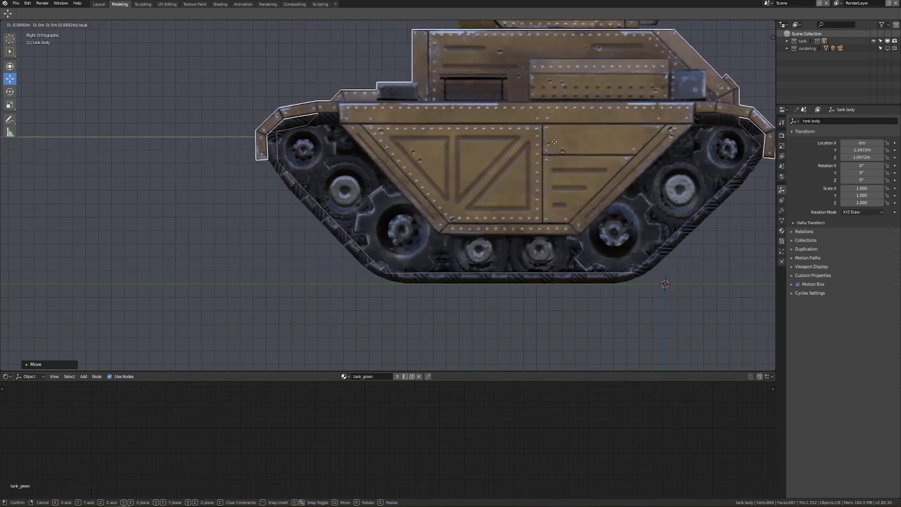
pyautogui.click(549, 143)
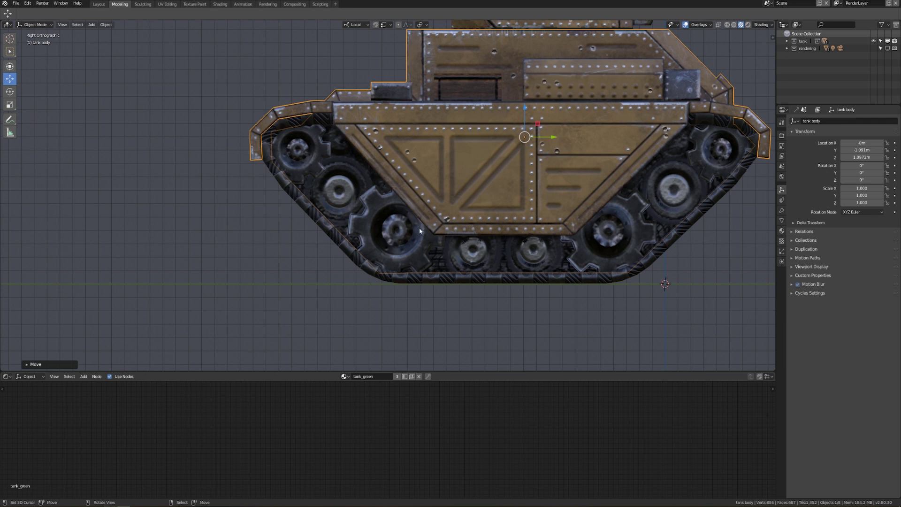
pyautogui.click(401, 234)
# Change gear.006's driver expression to -var *3
pyautogui.rightClick(861, 167)
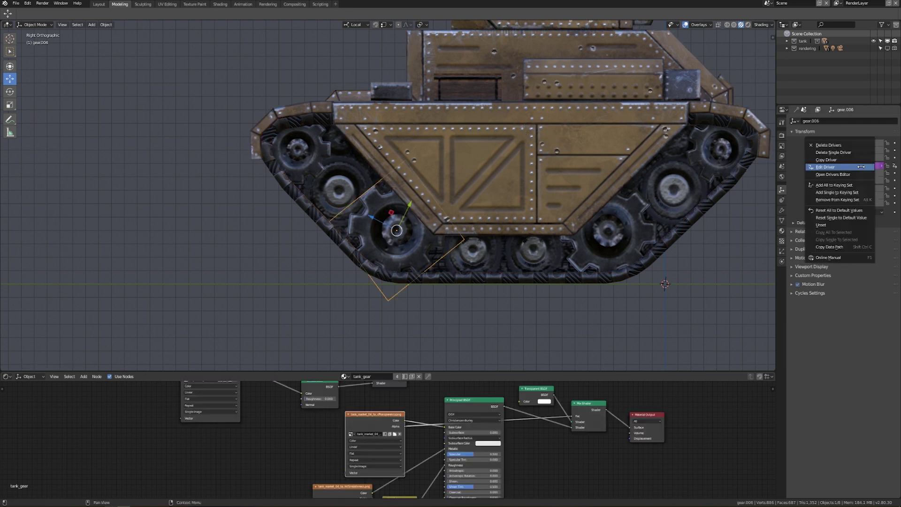
pyautogui.click(861, 167)
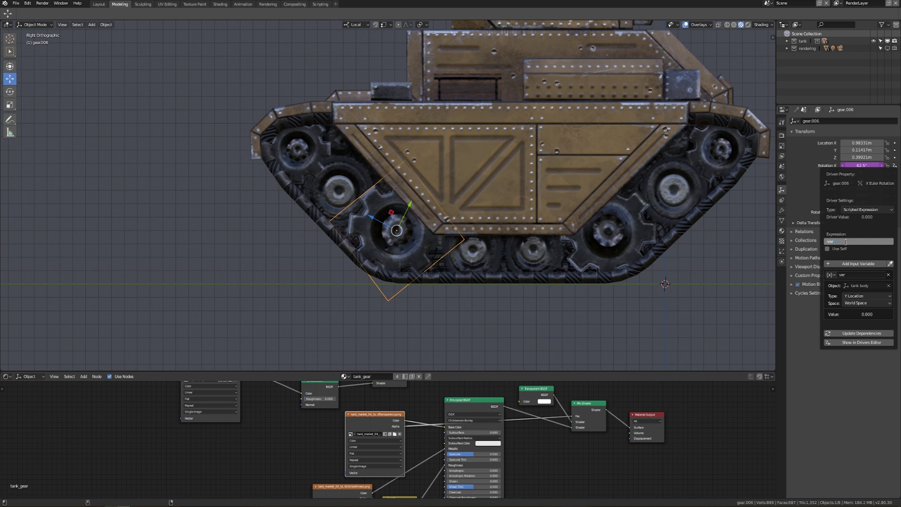
pyautogui.write('*3')
pyautogui.press('Return')
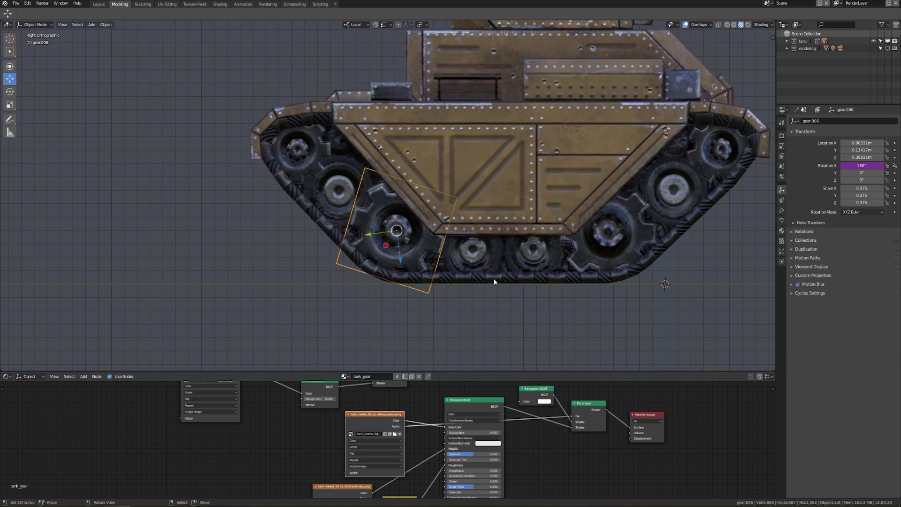
# Slide the tank body back and forth along Y to -1.6111 m, then select gear.007
pyautogui.click(519, 174)
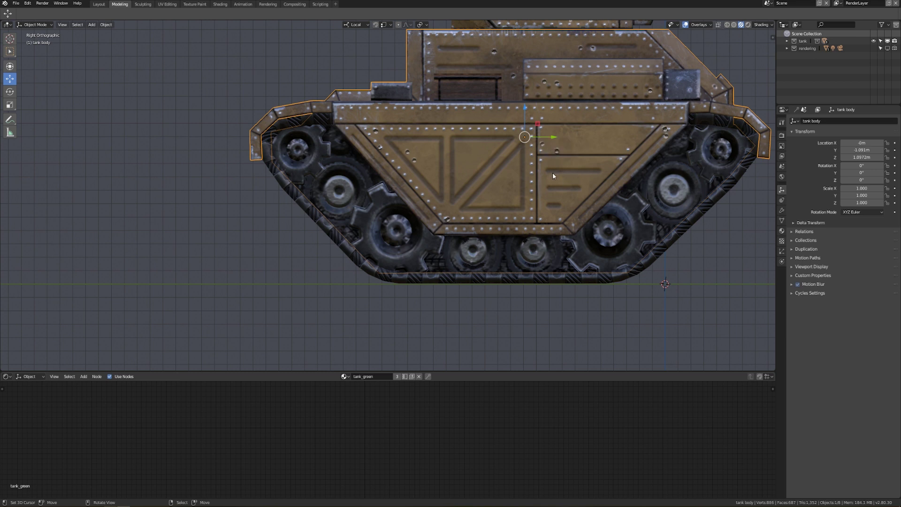
pyautogui.moveTo(553, 138); pyautogui.dragTo(577, 140)
pyautogui.scroll(-4, 495, 168)
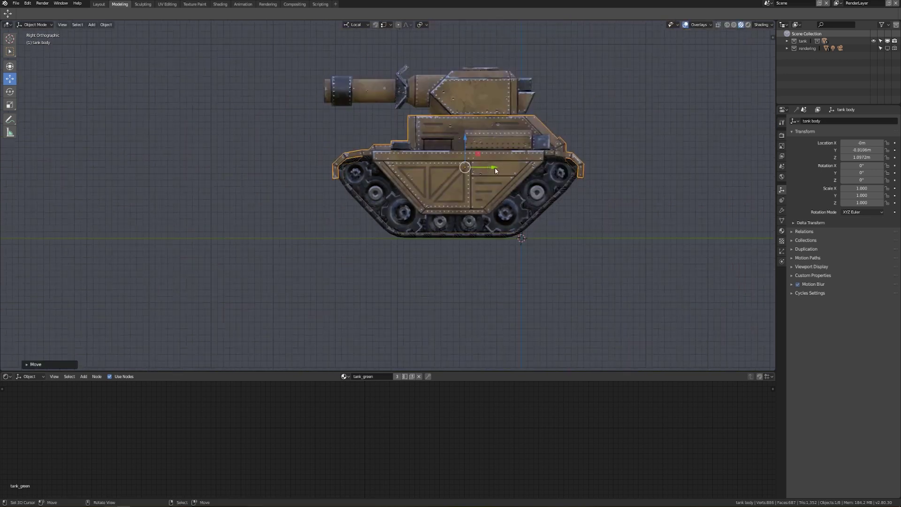
pyautogui.scroll(2, 526, 160)
pyautogui.moveTo(526, 160); pyautogui.dragTo(452, 153)
pyautogui.scroll(1, 495, 182)
pyautogui.scroll(1, 495, 182)
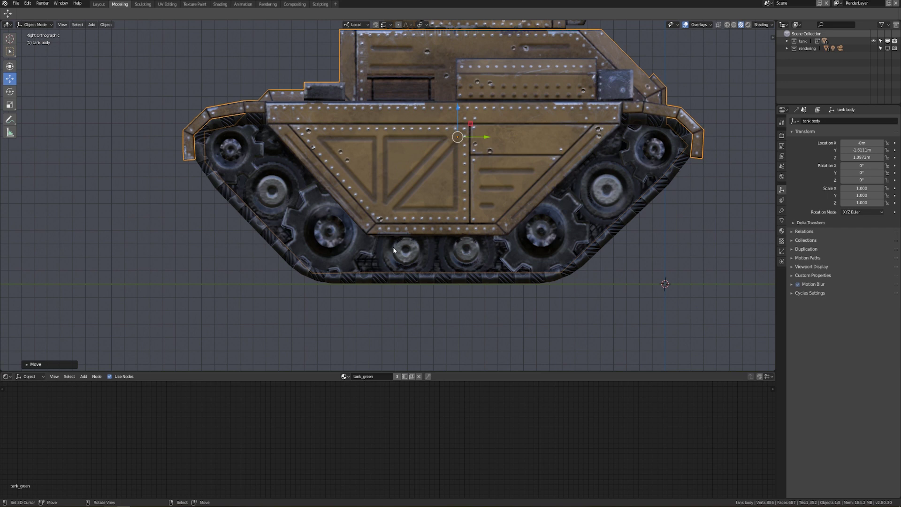
pyautogui.click(514, 221)
# Cancel the accidental gear move and copy gear.006's X rotation driver
pyautogui.press('g')
pyautogui.rightClick(523, 223)
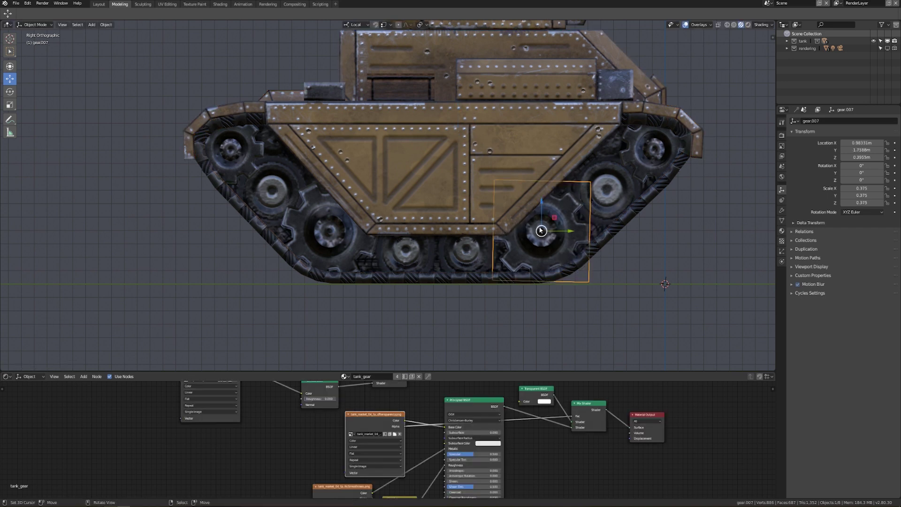
pyautogui.click(294, 225)
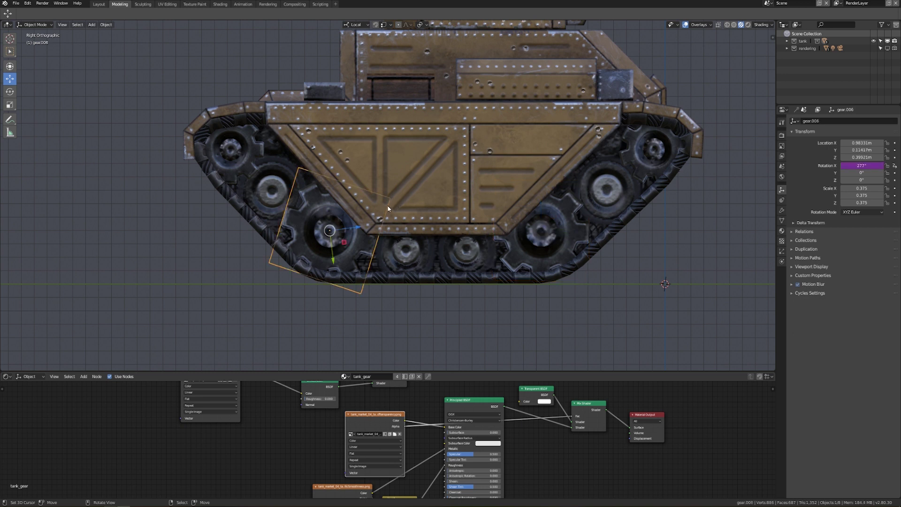
pyautogui.rightClick(861, 165)
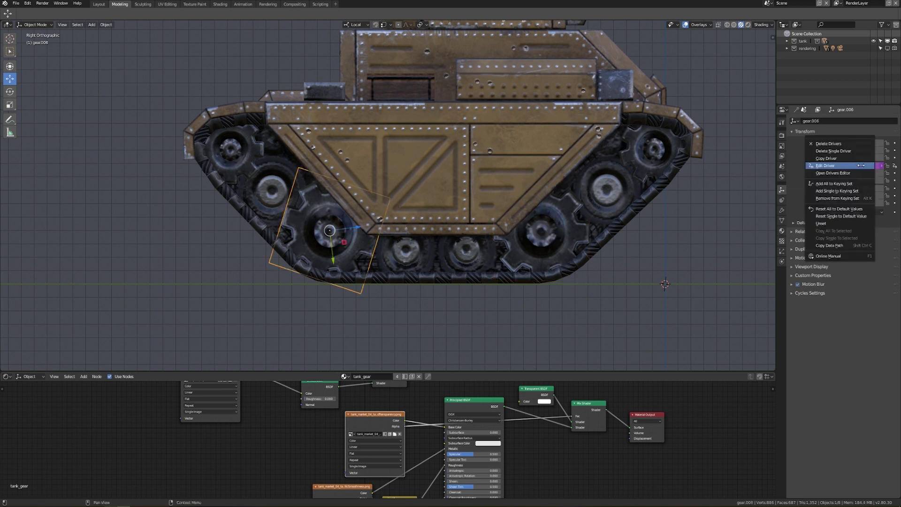
pyautogui.click(852, 158)
# Paste the rotation driver onto gear.007, the upper rear gear and the front-left gear
pyautogui.click(532, 243)
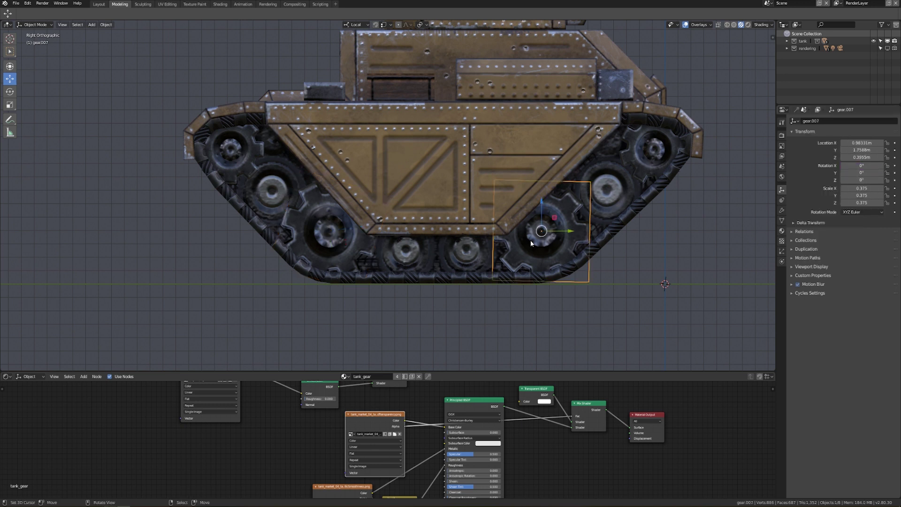
pyautogui.rightClick(857, 166)
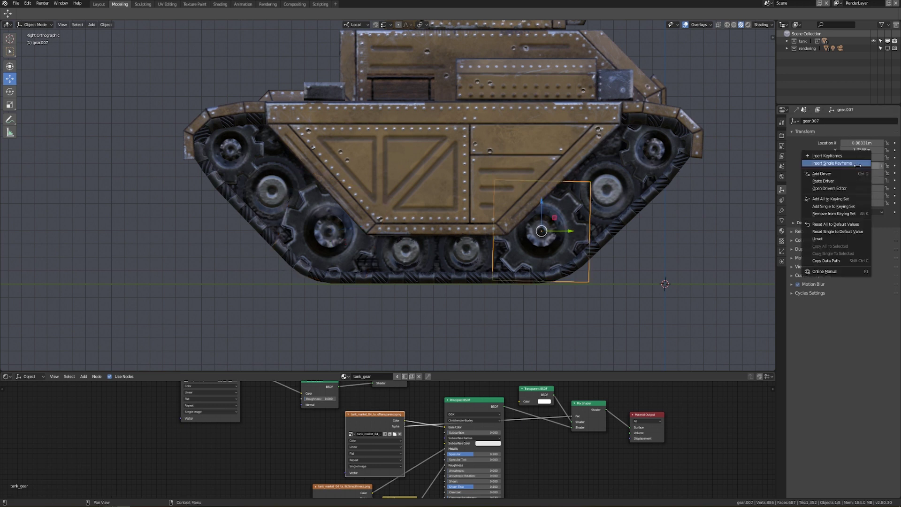
pyautogui.click(836, 175)
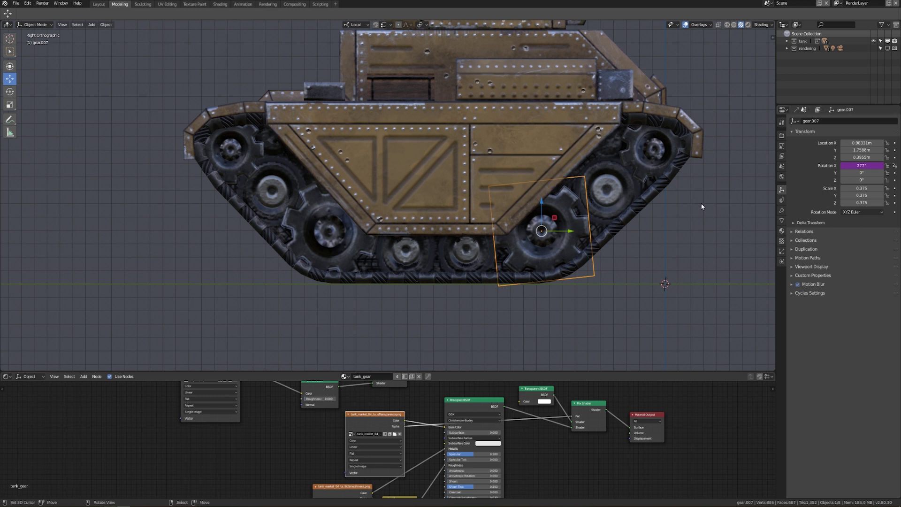
pyautogui.click(644, 153)
pyautogui.rightClick(858, 165)
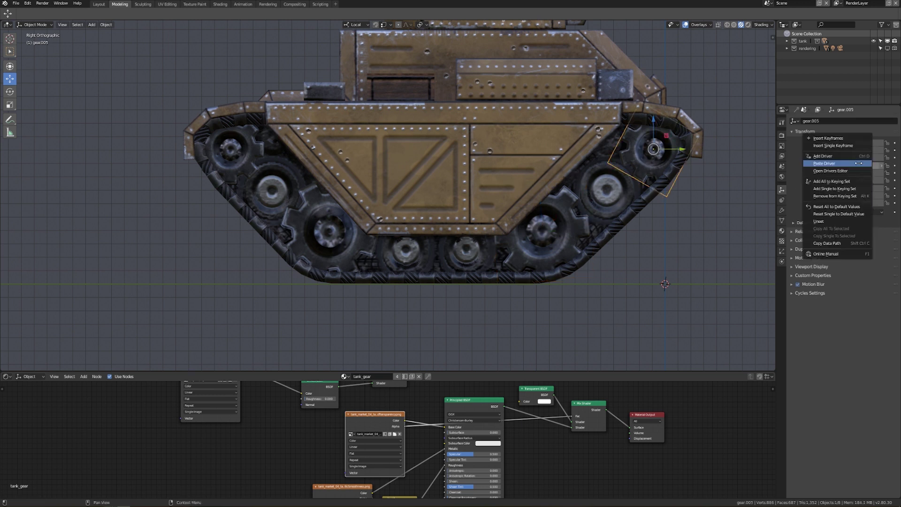
pyautogui.click(854, 165)
pyautogui.click(244, 167)
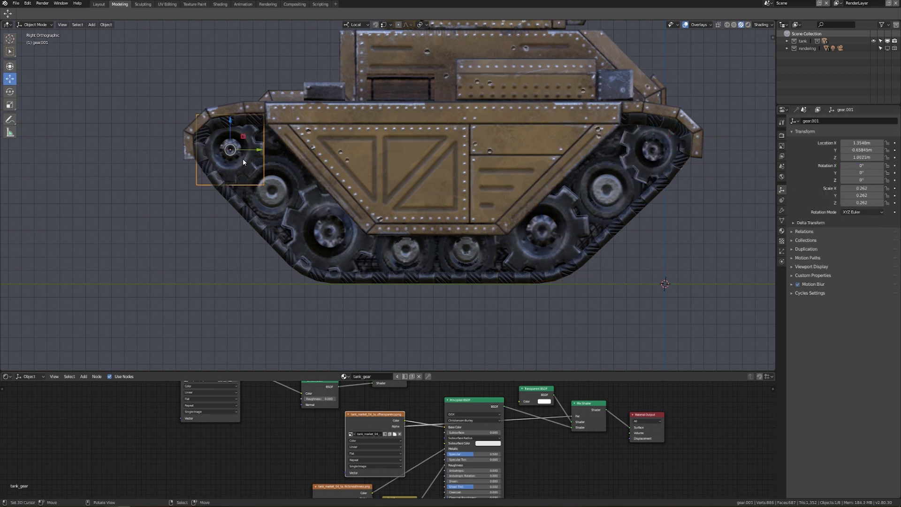
pyautogui.rightClick(854, 165)
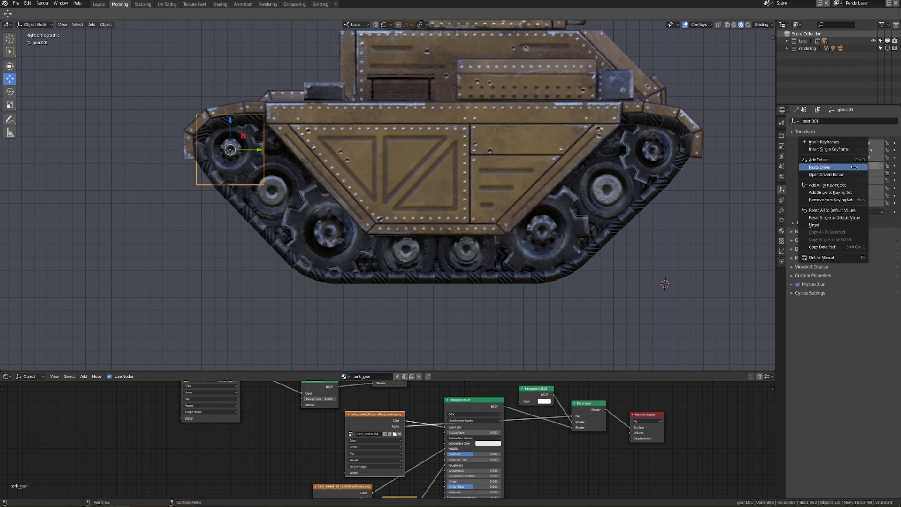
pyautogui.click(854, 166)
# Slide the tank body along Y to -1.6428 m to test the driven gears
pyautogui.click(488, 163)
pyautogui.scroll(-2, 488, 163)
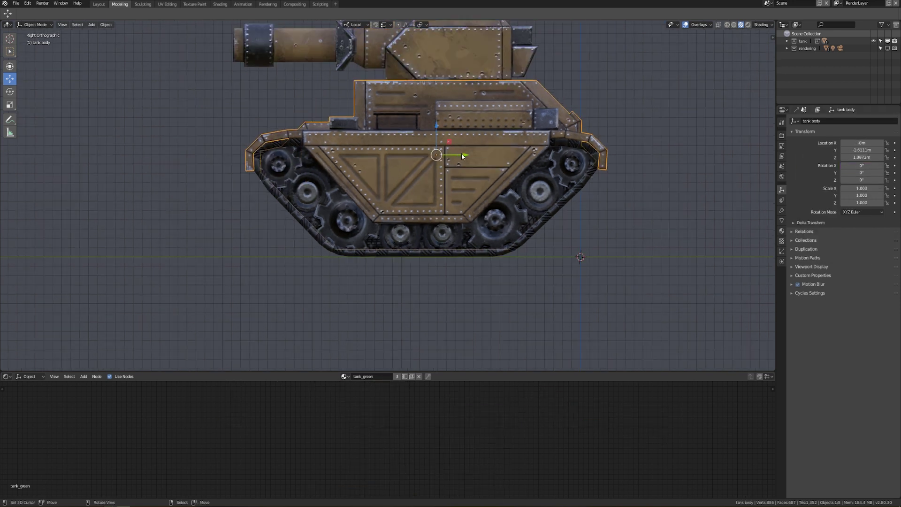
pyautogui.moveTo(461, 153)
pyautogui.mouseDown()
pyautogui.moveTo(441, 155)
pyautogui.moveTo(520, 158)
pyautogui.moveTo(469, 159)
pyautogui.mouseUp()
pyautogui.moveTo(508, 174); pyautogui.dragTo(542, 196, button='middle')
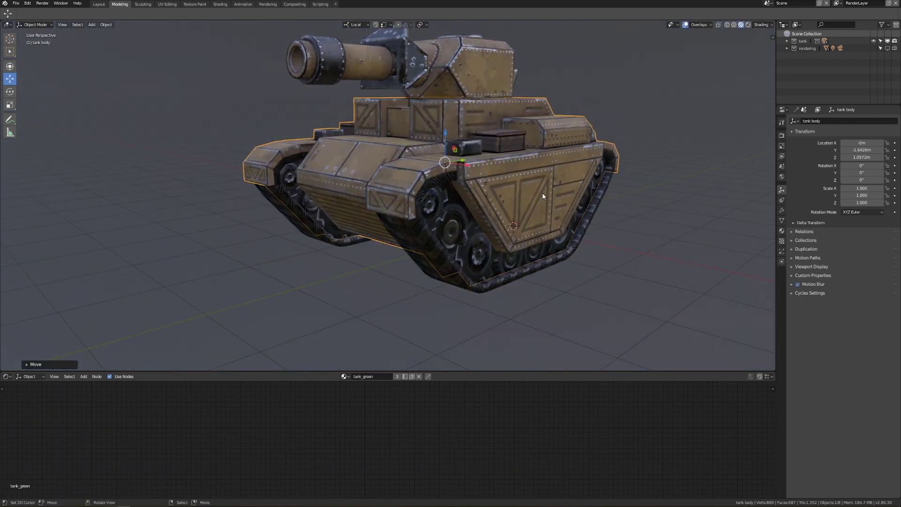
# Select the treads and zoom in on their material's Mapping node in Right Ortho view
pyautogui.click(573, 248)
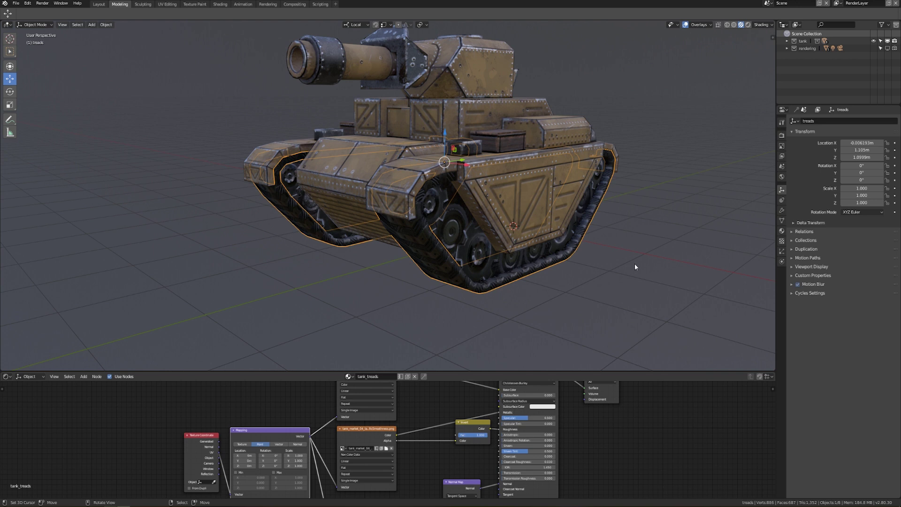
pyautogui.scroll(2, 635, 264)
pyautogui.scroll(2, 650, 274)
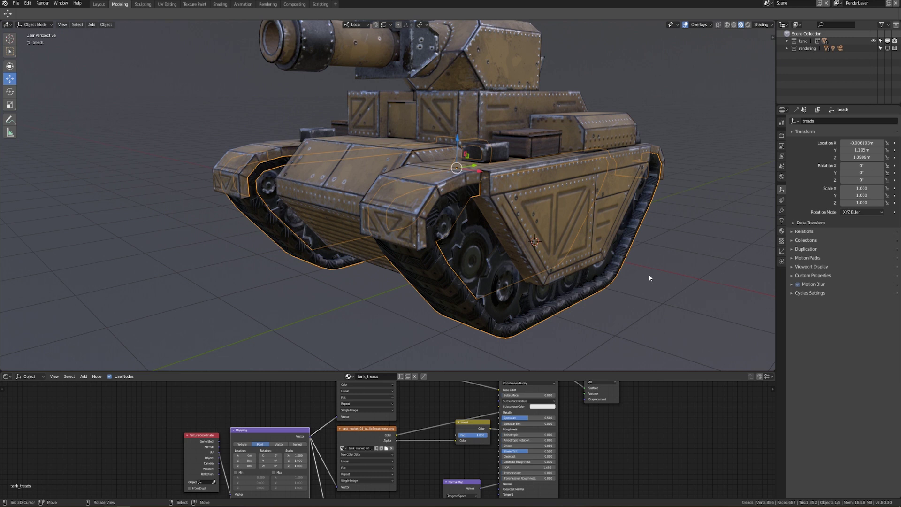
pyautogui.scroll(4, 455, 410)
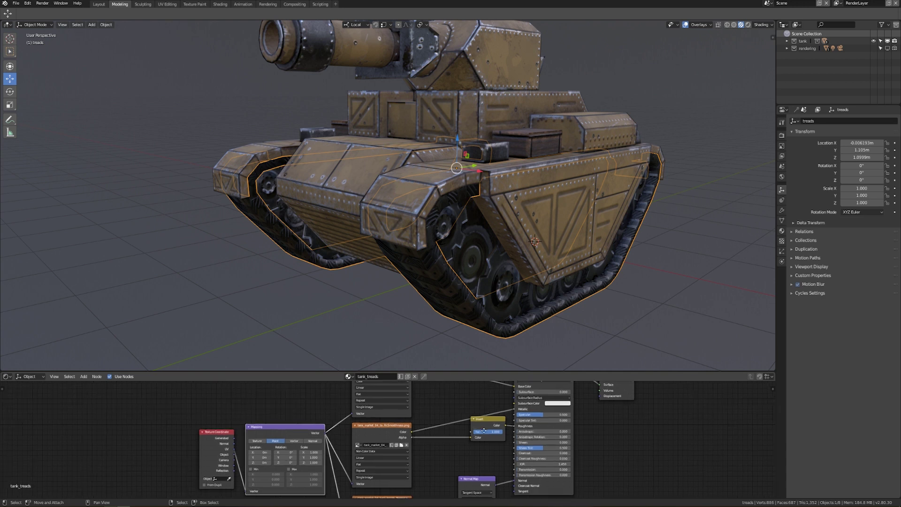
pyautogui.scroll(3, 455, 411)
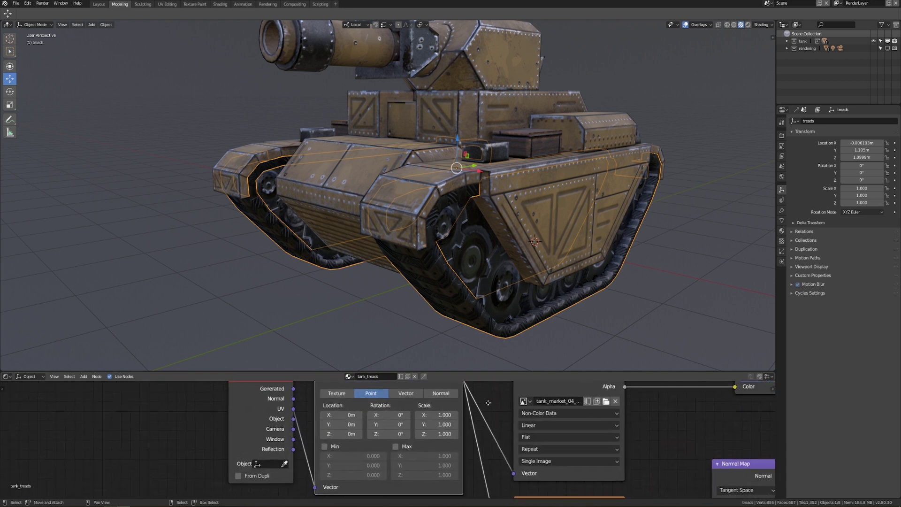
pyautogui.moveTo(492, 211); pyautogui.dragTo(559, 268, button='middle')
pyautogui.press('KP_3')
pyautogui.scroll(1, 559, 269)
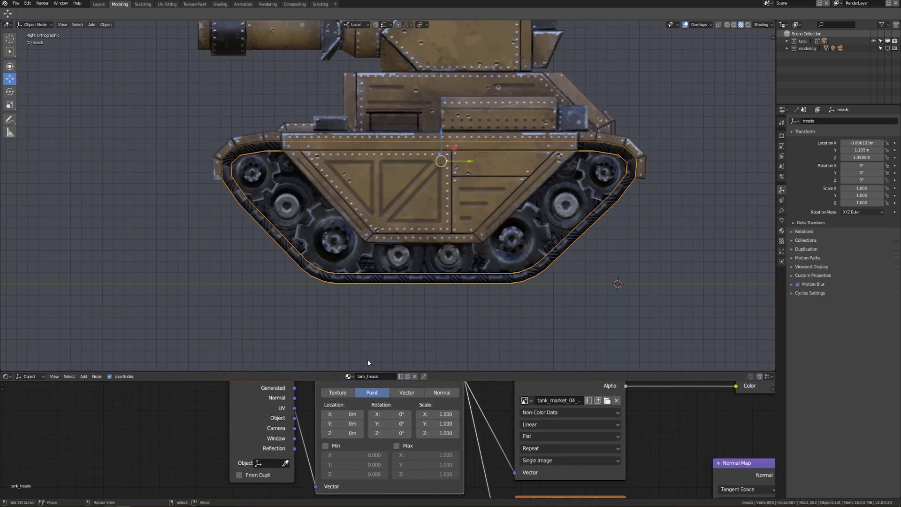
# Drag the Mapping Location Y to test texture scrolling, then reset it to 0 m
pyautogui.moveTo(347, 423); pyautogui.dragTo(291, 423)
pyautogui.click(345, 423)
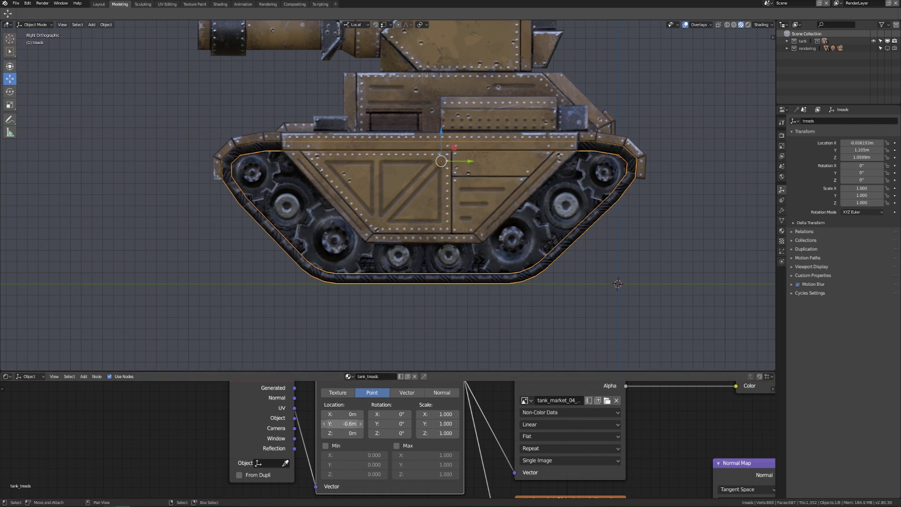
pyautogui.press('BackSpace')
pyautogui.write('0')
pyautogui.press('Return')
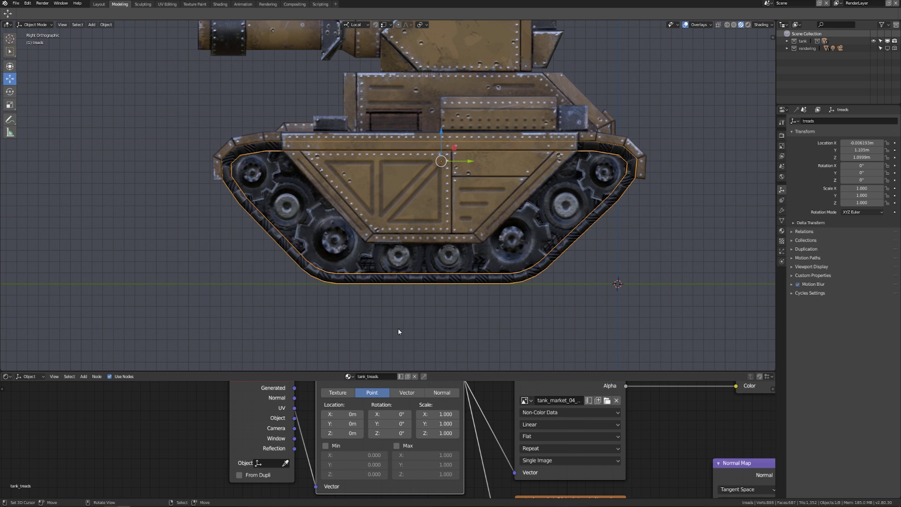
# Add a driver to the treads' Mapping Location Y and rename its variable
pyautogui.rightClick(345, 424)
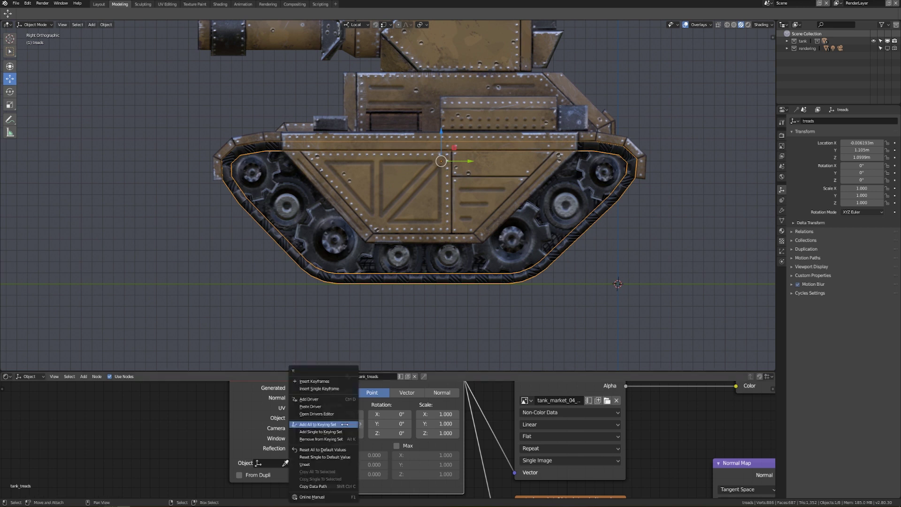
pyautogui.click(345, 399)
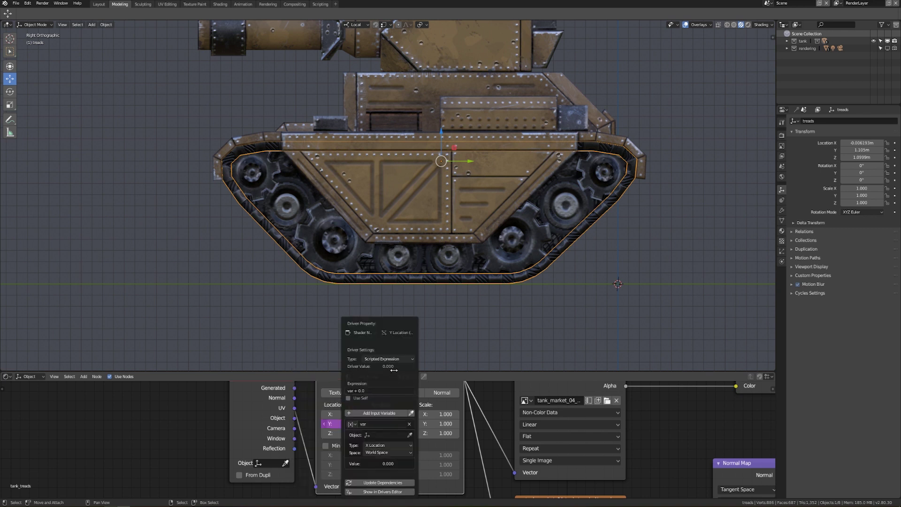
pyautogui.click(380, 424)
pyautogui.write('b')
# Point the driver variable at tank body's Y Location and confirm the edited expression
pyautogui.click(390, 434)
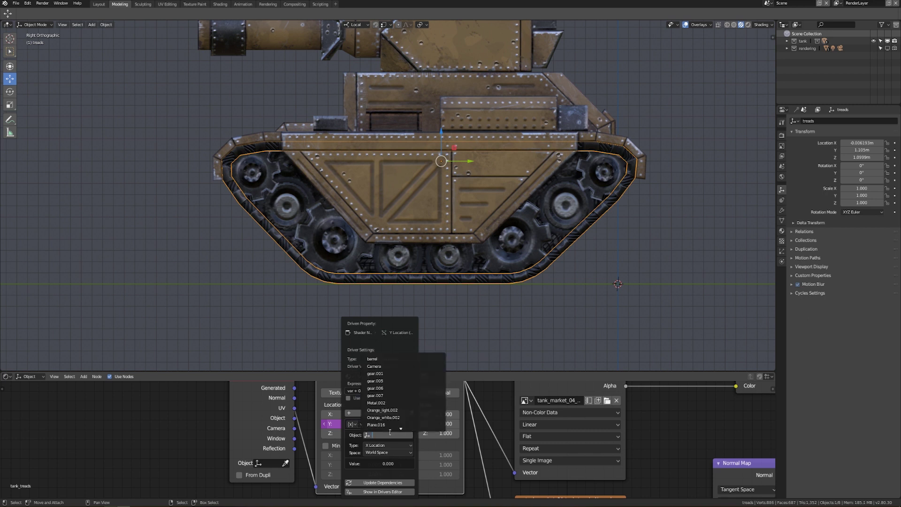
pyautogui.write('body')
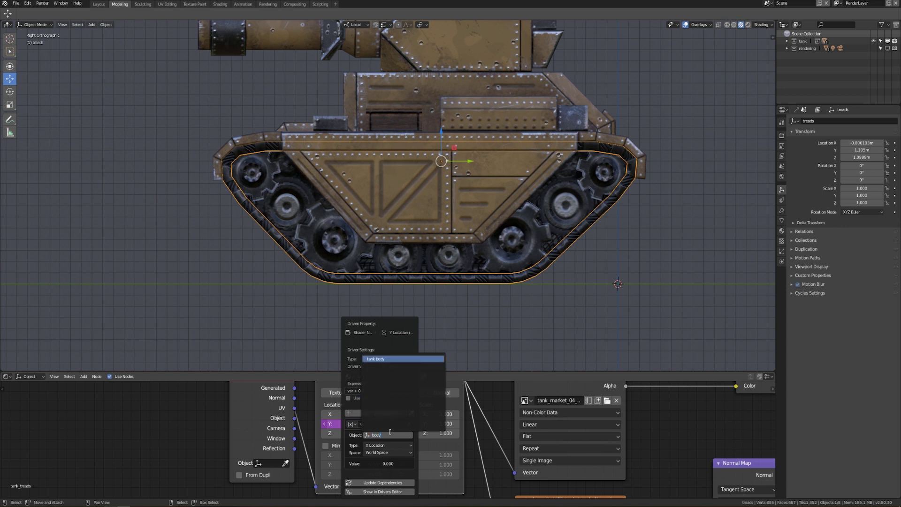
pyautogui.click(387, 359)
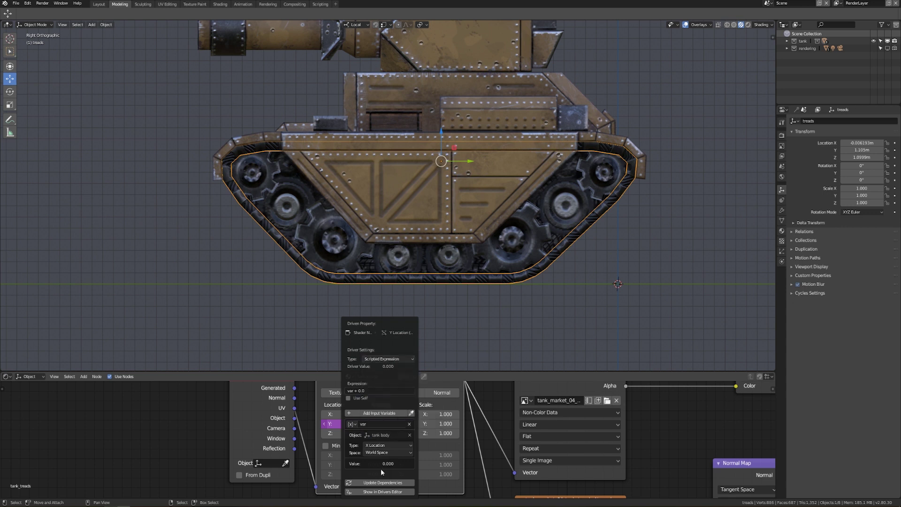
pyautogui.click(393, 443)
pyautogui.click(390, 429)
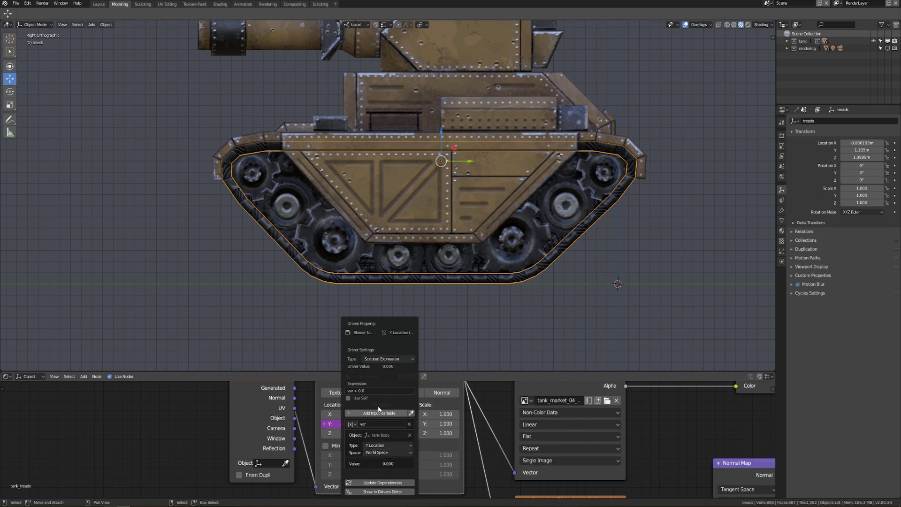
pyautogui.click(375, 391)
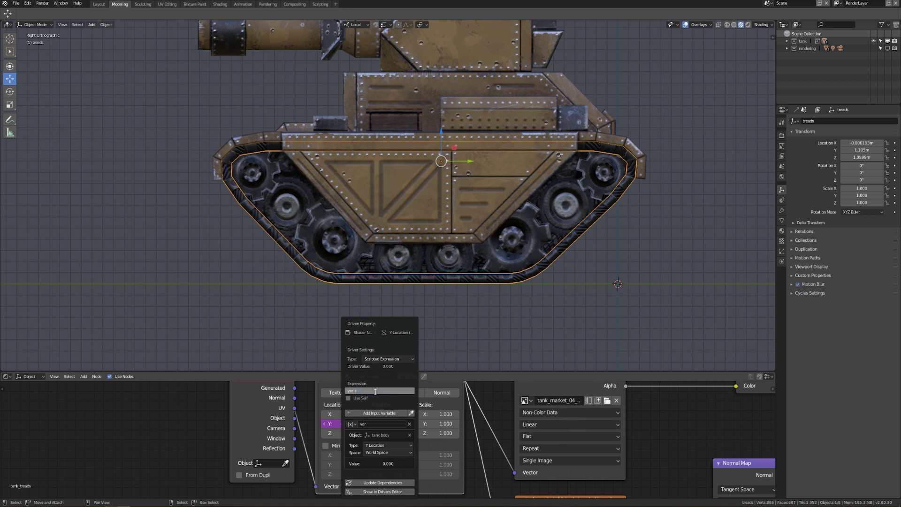
pyautogui.press('Return')
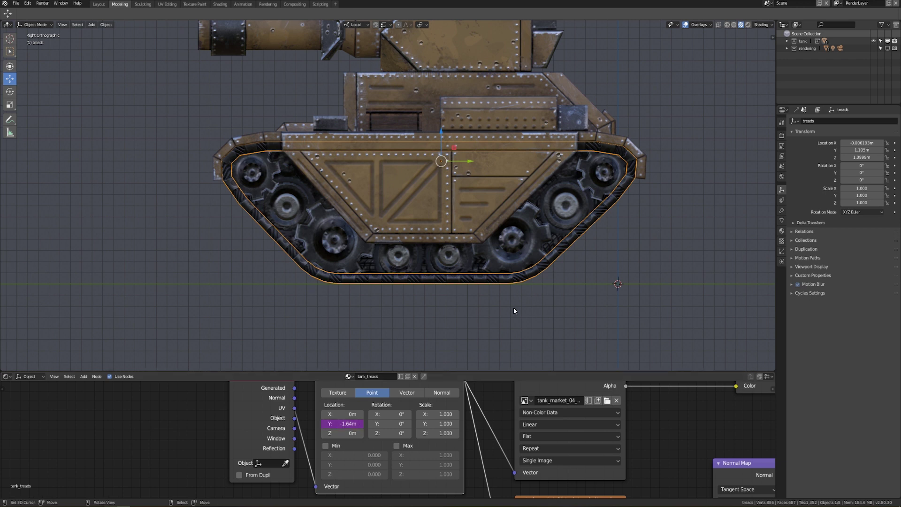
# Move the tank body along the Y axis to Y -1.2786 m
pyautogui.click(482, 198)
pyautogui.press('g')
pyautogui.press('y')
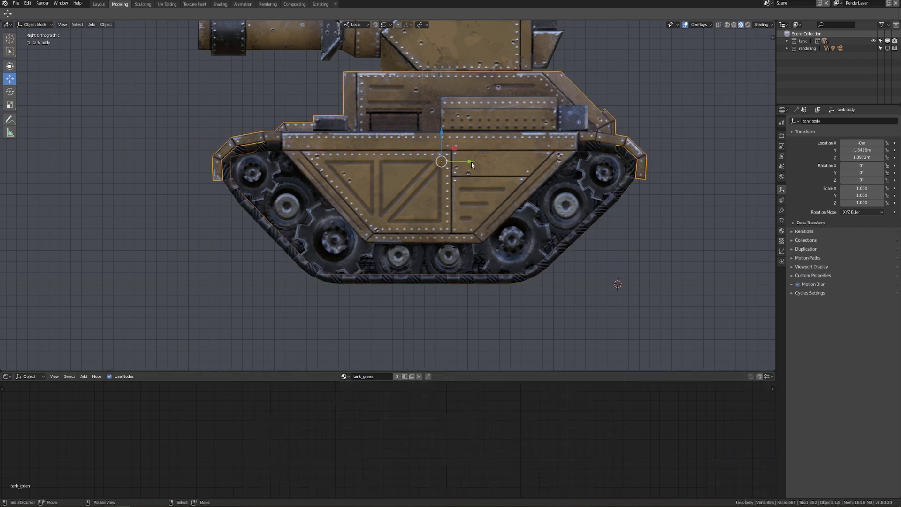
pyautogui.click(525, 160)
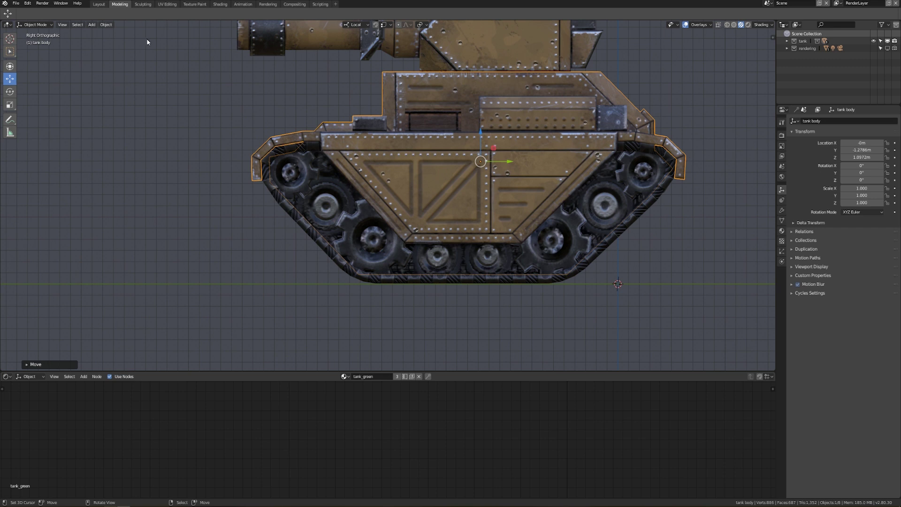
# Save the file as tank_20_drivers.blend and switch the viewport to Cycles rendered shading
pyautogui.click(16, 3)
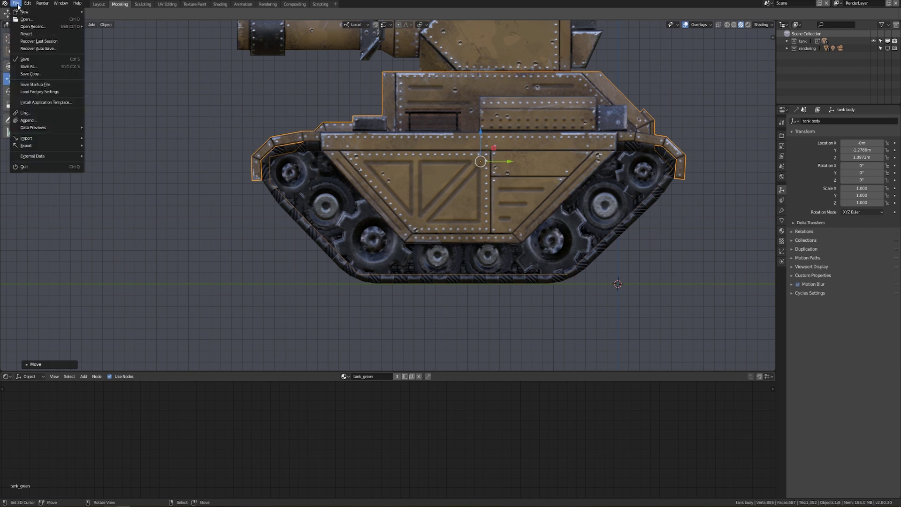
pyautogui.click(51, 66)
pyautogui.click(850, 42)
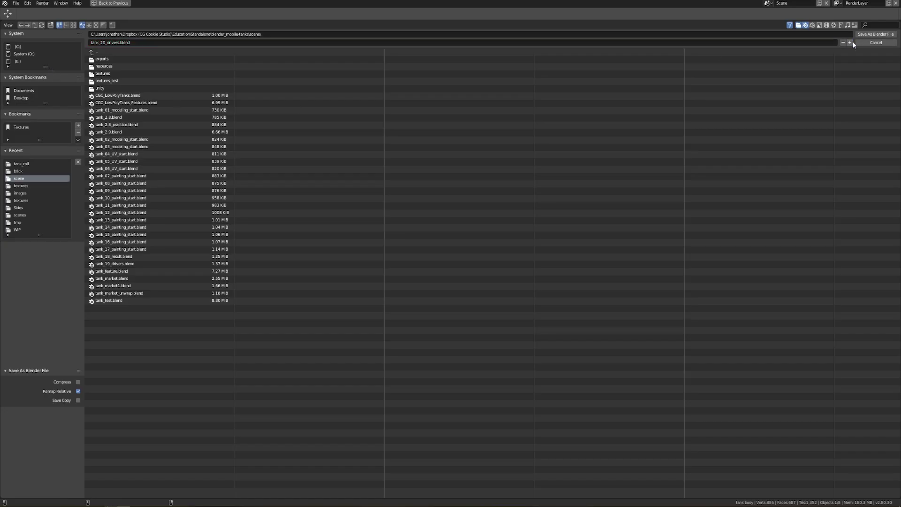
pyautogui.click(875, 34)
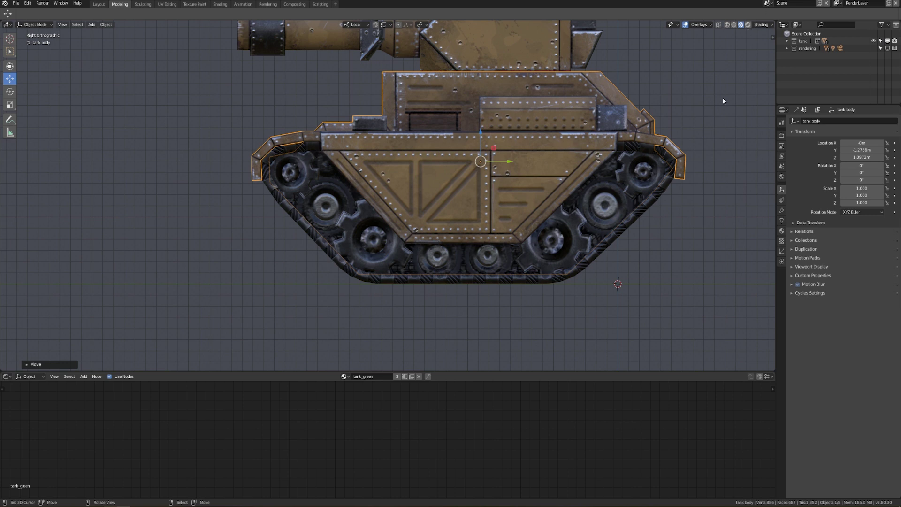
pyautogui.click(748, 25)
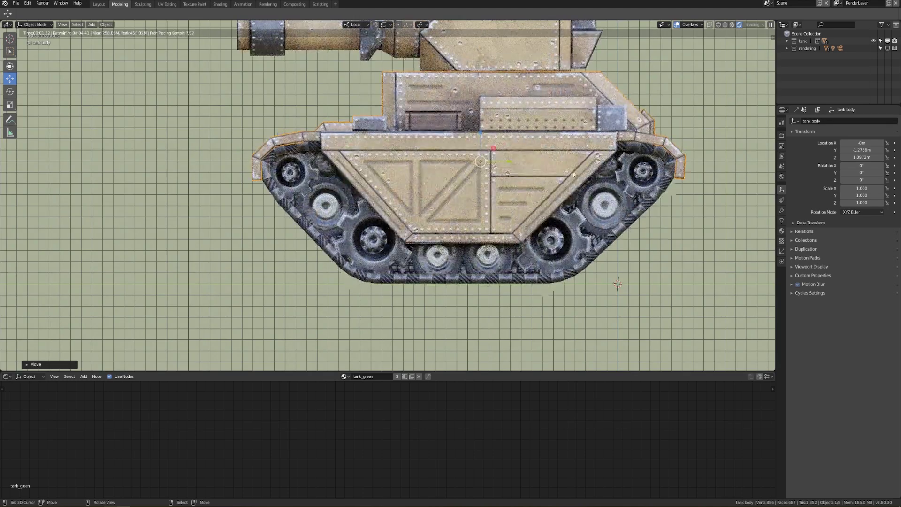
# Zoom in and reposition the tank body with a G move
pyautogui.scroll(1, 562, 178)
pyautogui.press('g')
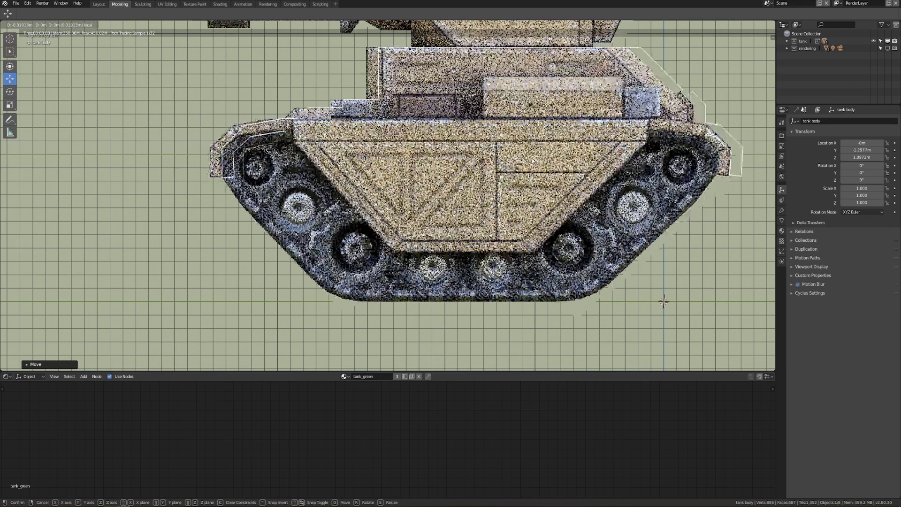
pyautogui.click(533, 161)
# Set Cycles viewport Start Pixels to 1024, then slide the tank body further left along Y
pyautogui.click(781, 136)
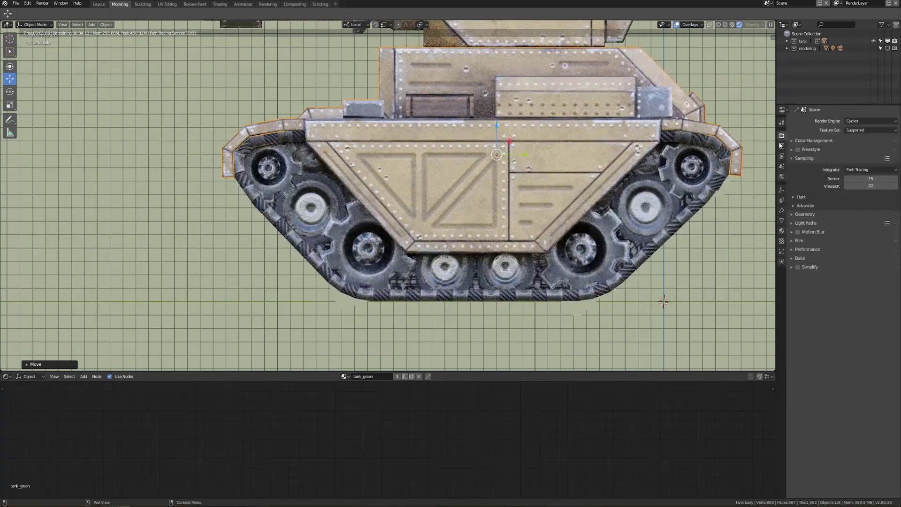
pyautogui.click(807, 249)
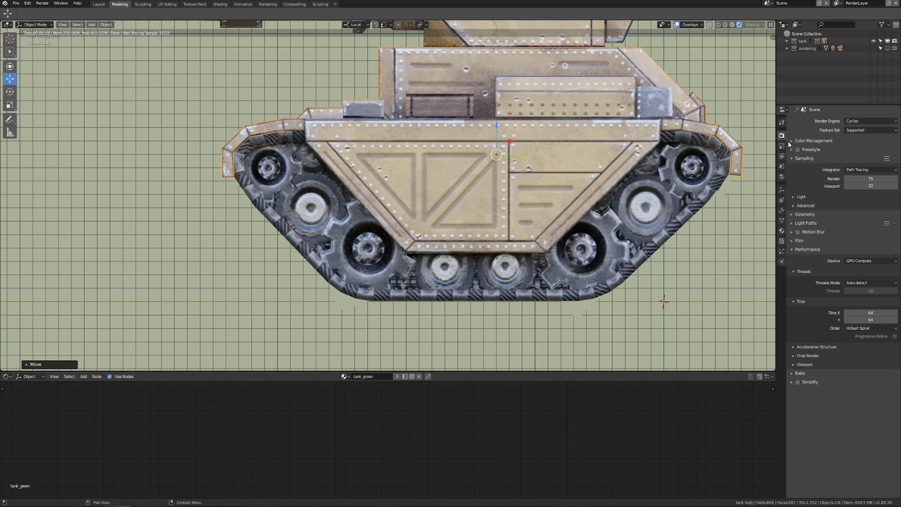
pyautogui.click(809, 365)
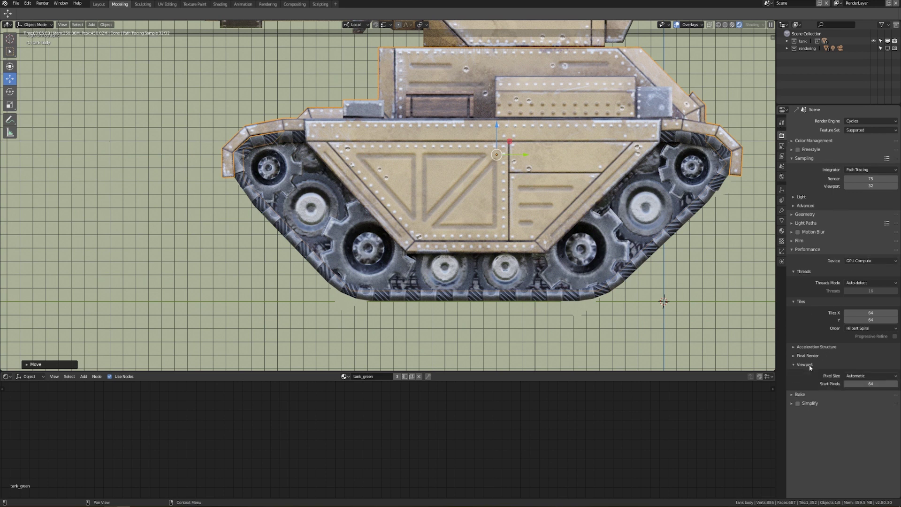
pyautogui.click(866, 383)
pyautogui.write('1024')
pyautogui.press('Return')
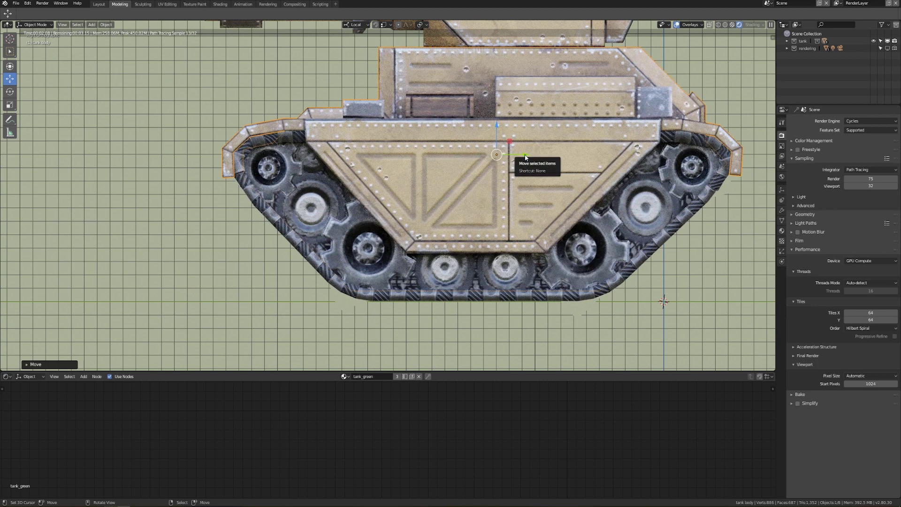
pyautogui.moveTo(525, 154)
pyautogui.mouseDown()
pyautogui.moveTo(508, 156)
pyautogui.moveTo(532, 156)
pyautogui.mouseUp()
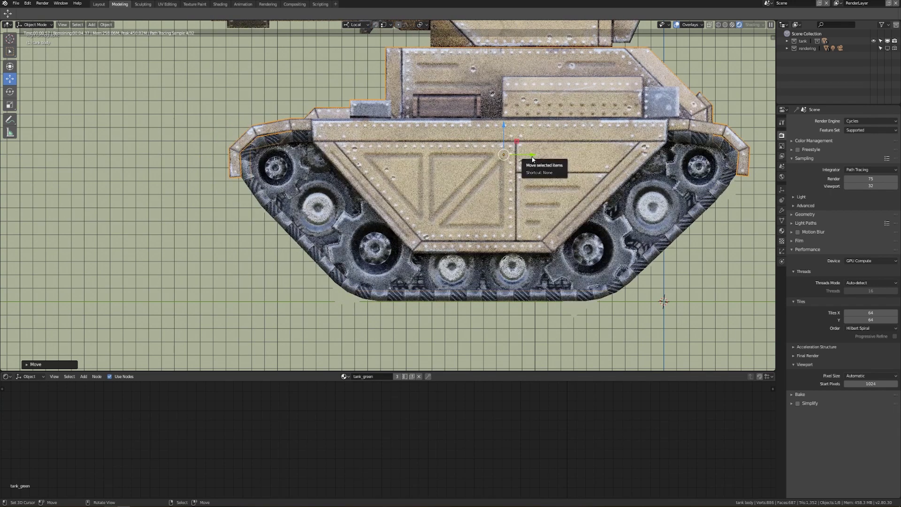
pyautogui.moveTo(533, 160); pyautogui.dragTo(506, 160)
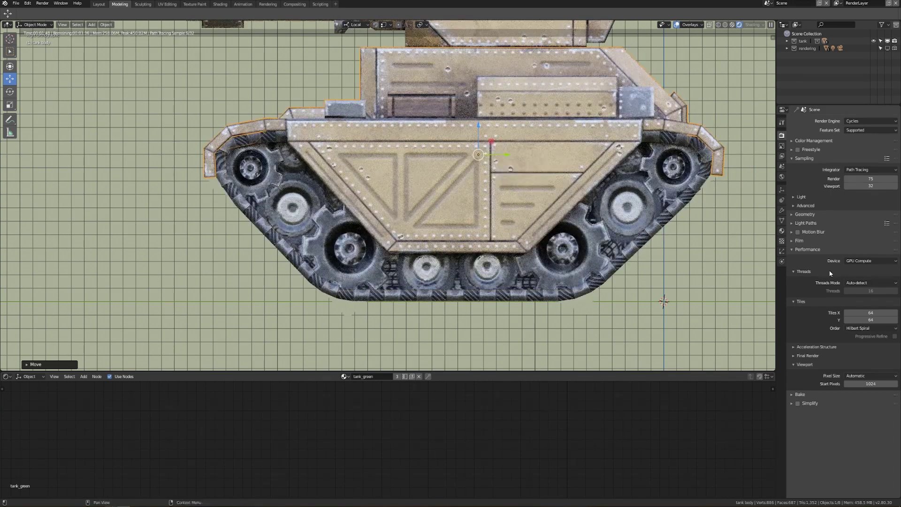
# Check the treads, then slide the tank body left along Y with the gizmo
pyautogui.click(465, 292)
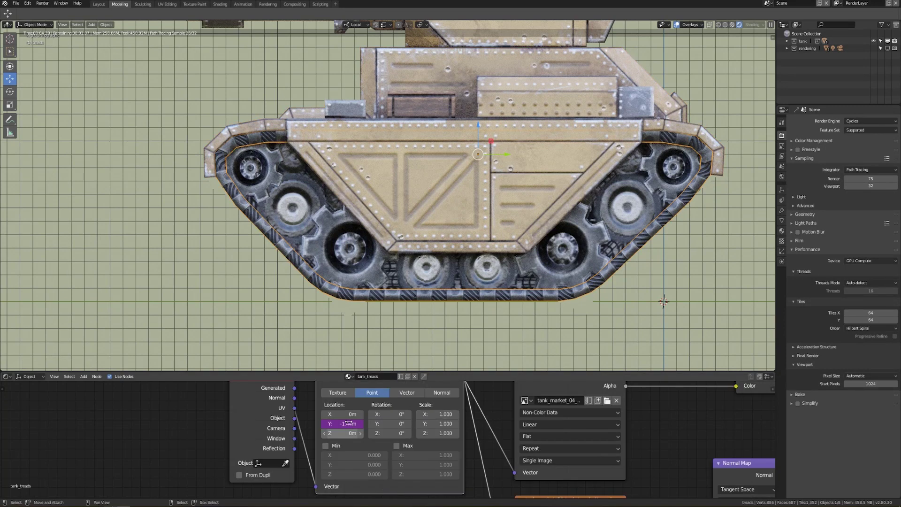
pyautogui.click(525, 190)
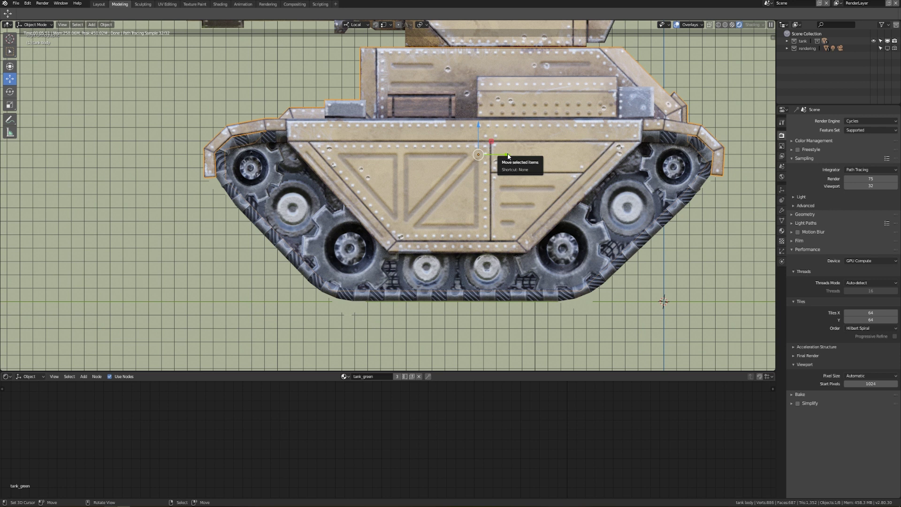
pyautogui.moveTo(508, 156); pyautogui.dragTo(472, 154)
pyautogui.hotkey('shift', 'space')
pyautogui.press('d')
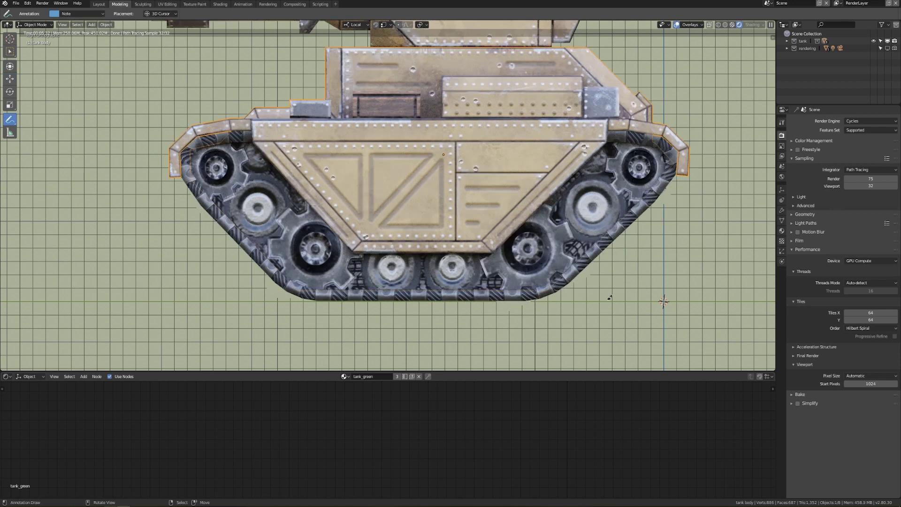
# Place the 3D cursor on the bottom edge of the track
pyautogui.click(10, 38)
pyautogui.click(482, 299)
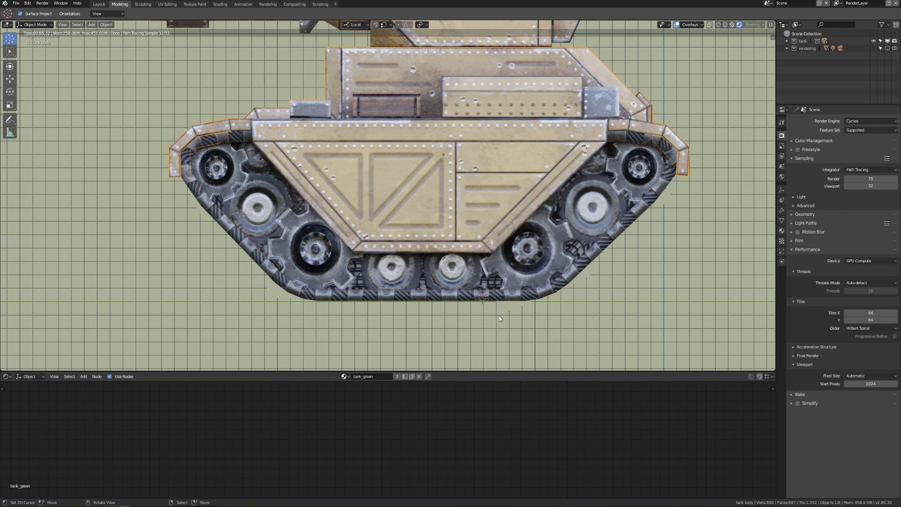
pyautogui.scroll(1, 603, 276)
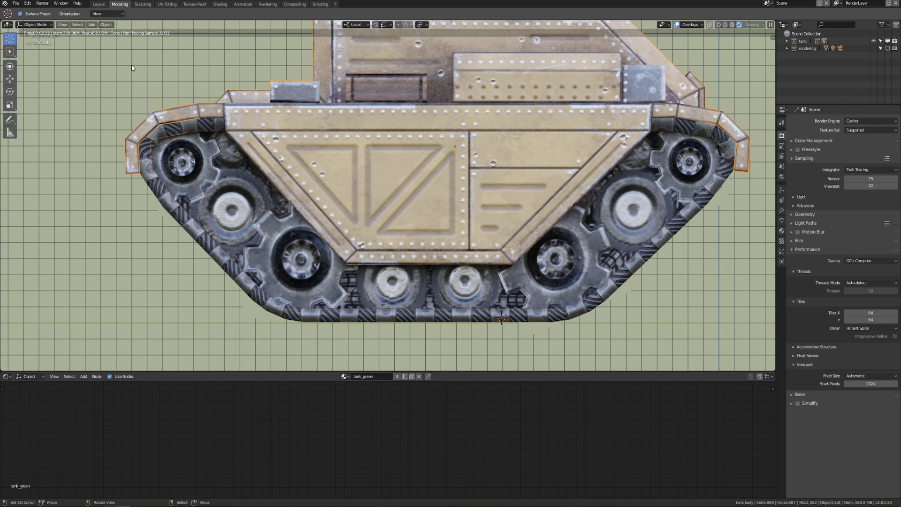
# Nudge the tank body left along Y with the Move tool, then select the treads
pyautogui.click(9, 78)
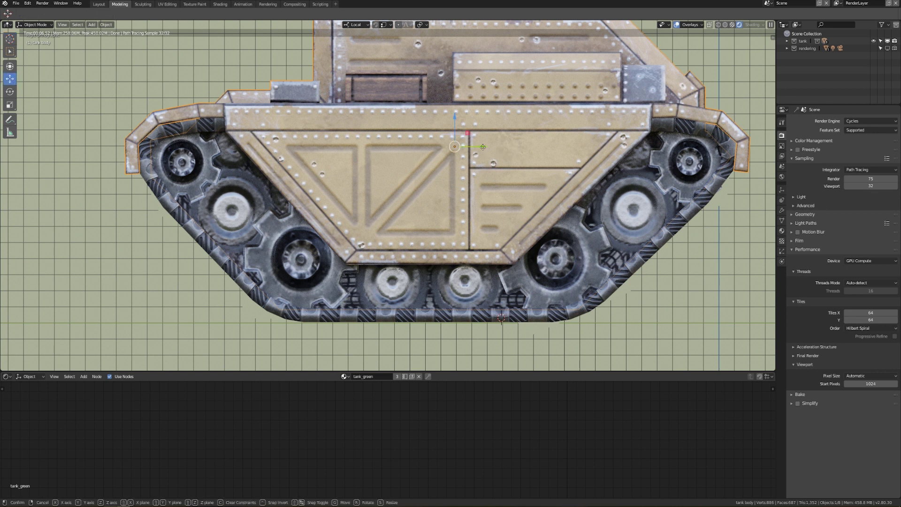
pyautogui.moveTo(483, 147)
pyautogui.mouseDown()
pyautogui.moveTo(471, 148)
pyautogui.moveTo(484, 150)
pyautogui.mouseUp()
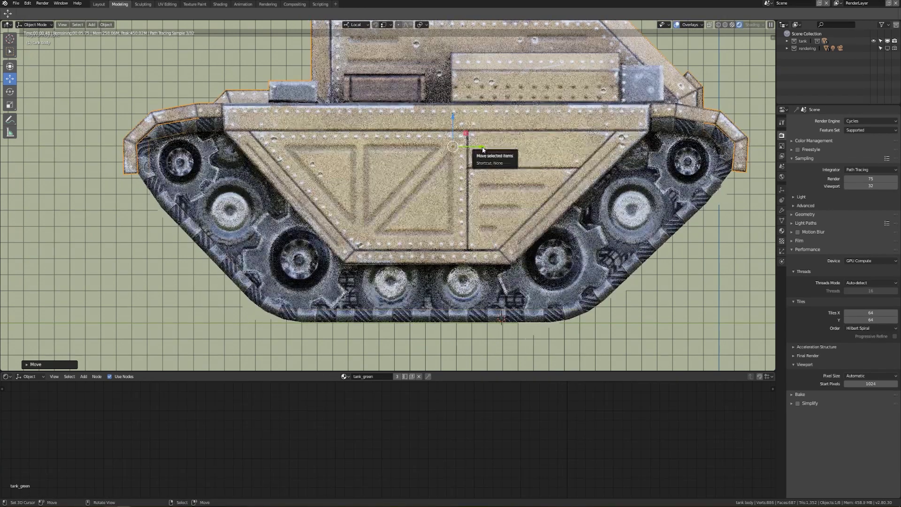
pyautogui.click(563, 314)
# Edit the texture Y driver expression to 'var' (Location Y 1.72 m), then reselect the tank body
pyautogui.rightClick(341, 424)
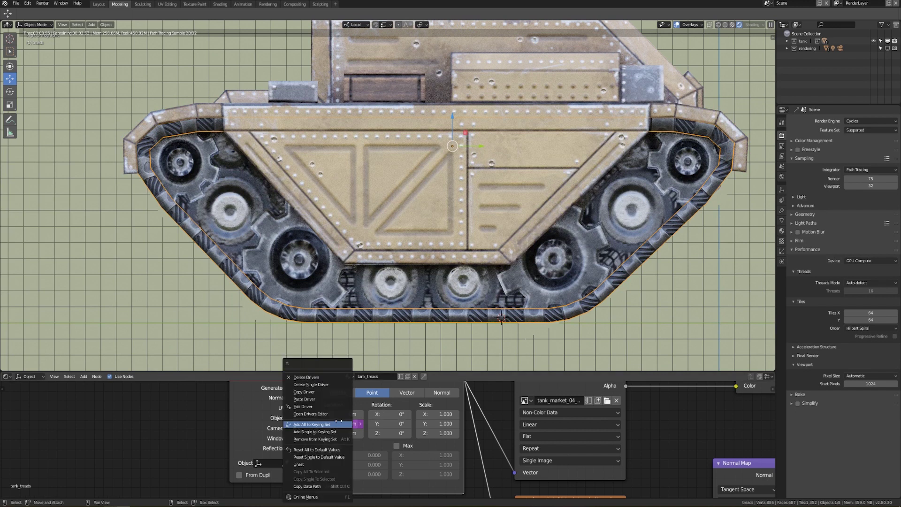
pyautogui.click(330, 406)
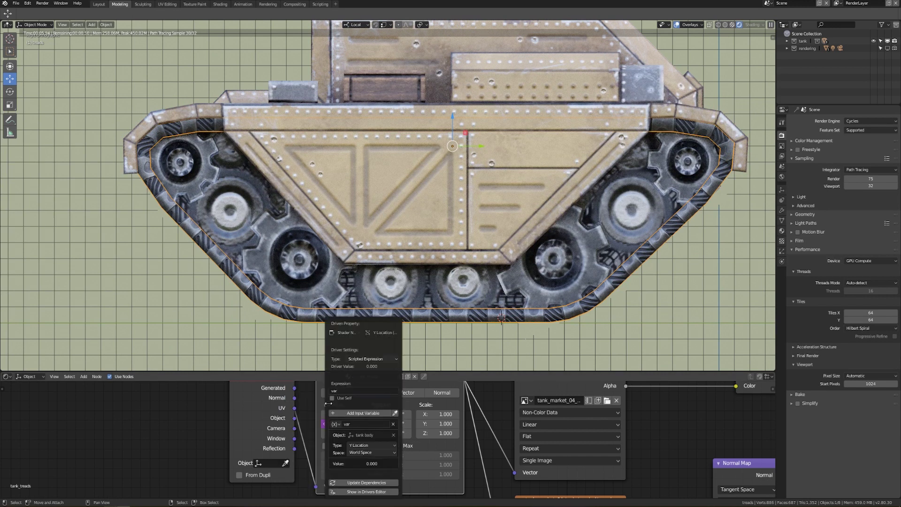
pyautogui.click(335, 391)
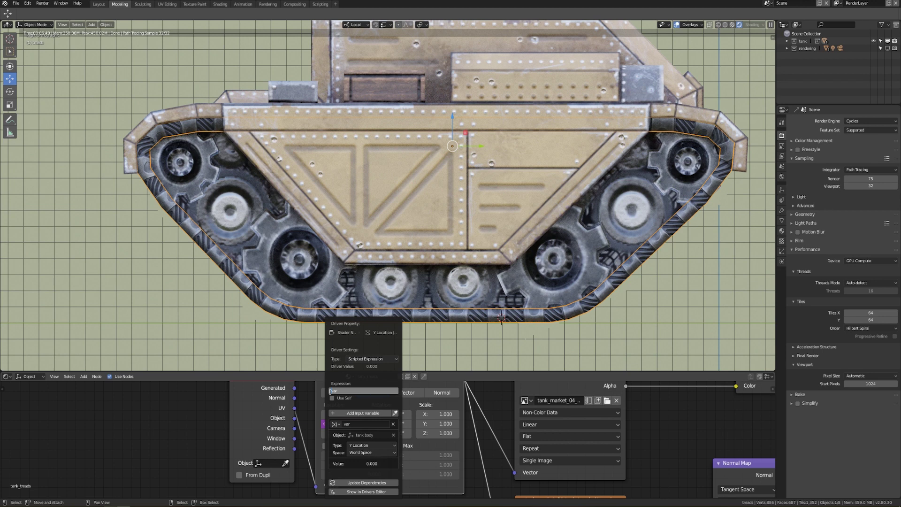
pyautogui.press('Return')
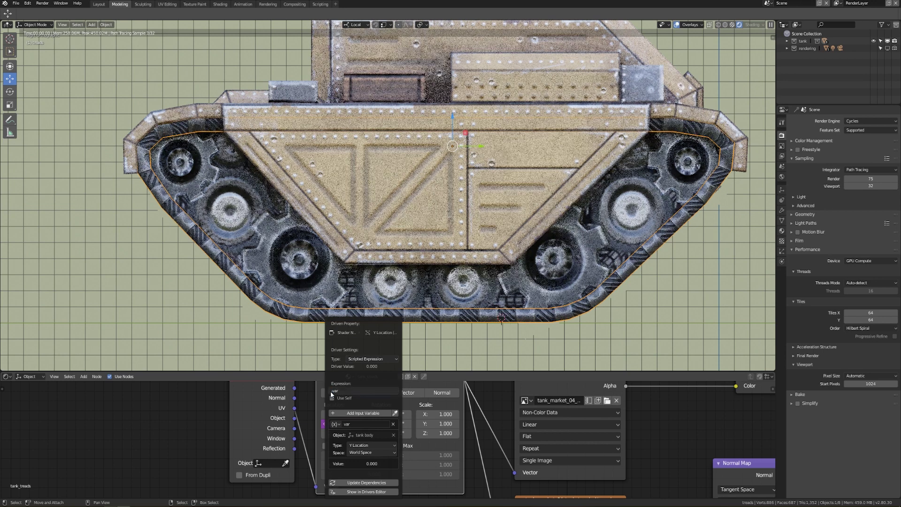
pyautogui.click(488, 319)
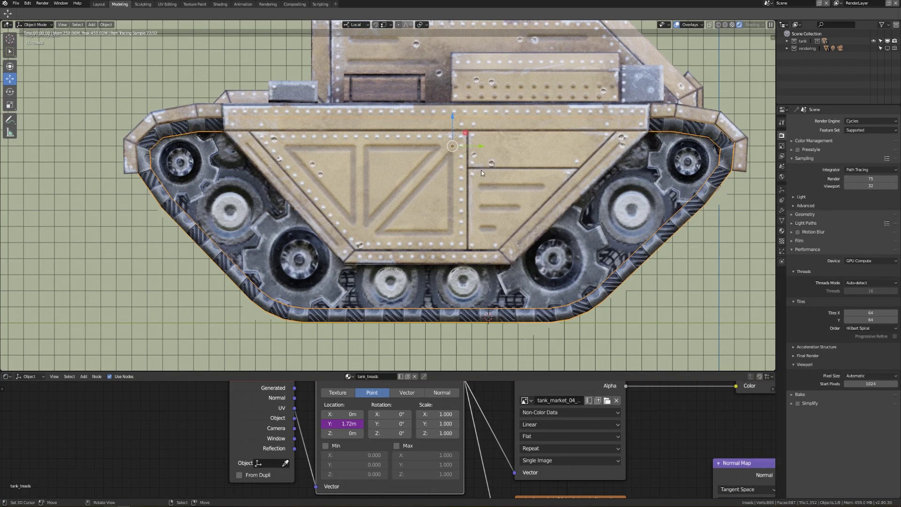
pyautogui.click(453, 190)
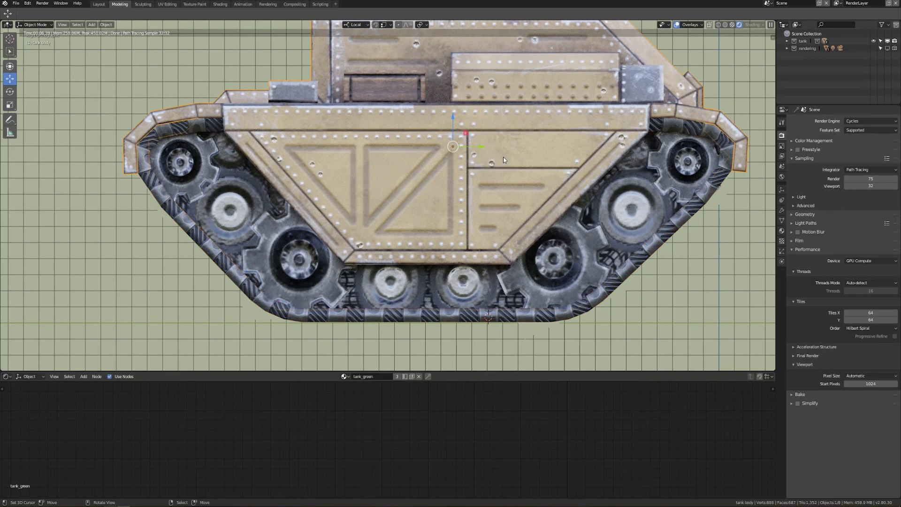
# Slide the tank body back and forth along Y, watching the tread texture scroll
pyautogui.moveTo(481, 148); pyautogui.dragTo(452, 147)
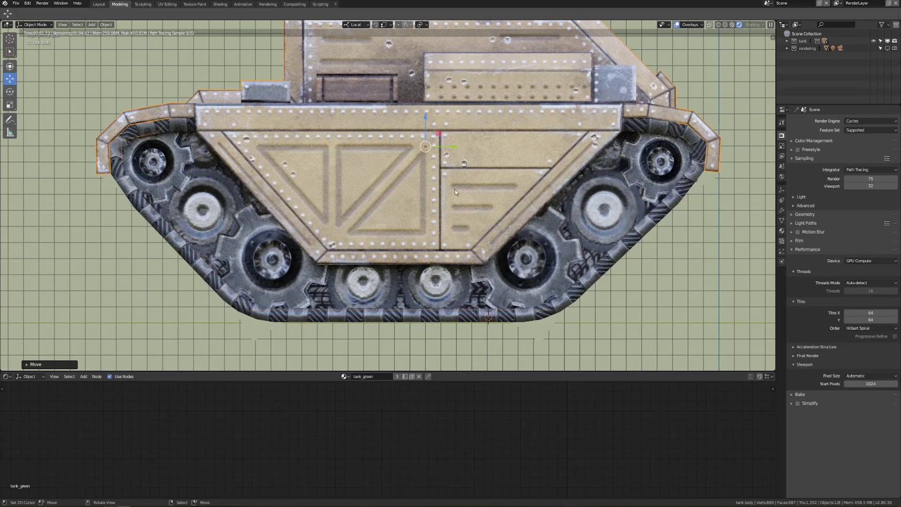
pyautogui.moveTo(452, 145); pyautogui.dragTo(482, 151)
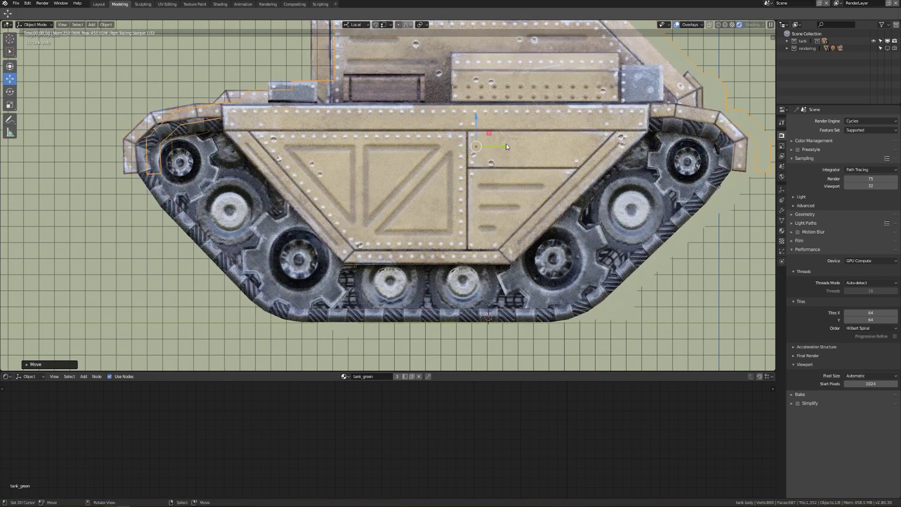
pyautogui.moveTo(492, 145); pyautogui.dragTo(507, 147)
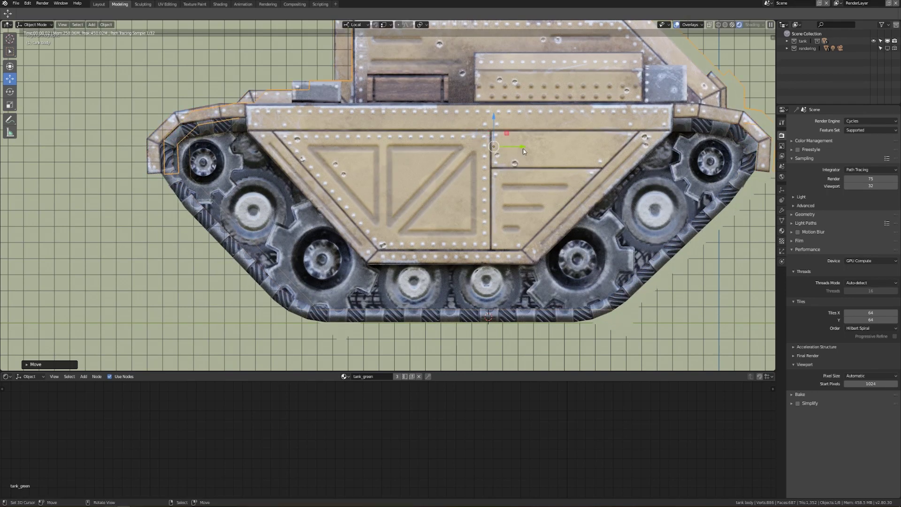
pyautogui.moveTo(505, 146); pyautogui.dragTo(523, 147)
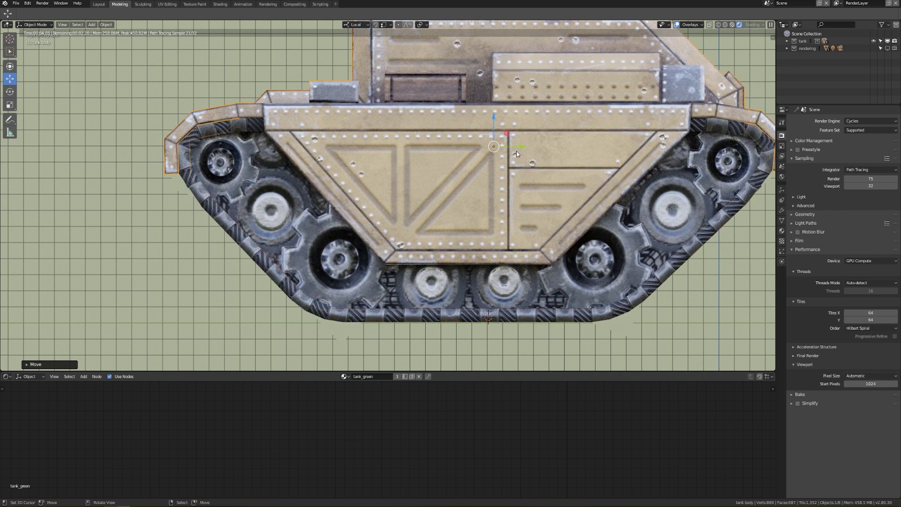
pyautogui.moveTo(520, 149); pyautogui.dragTo(550, 145)
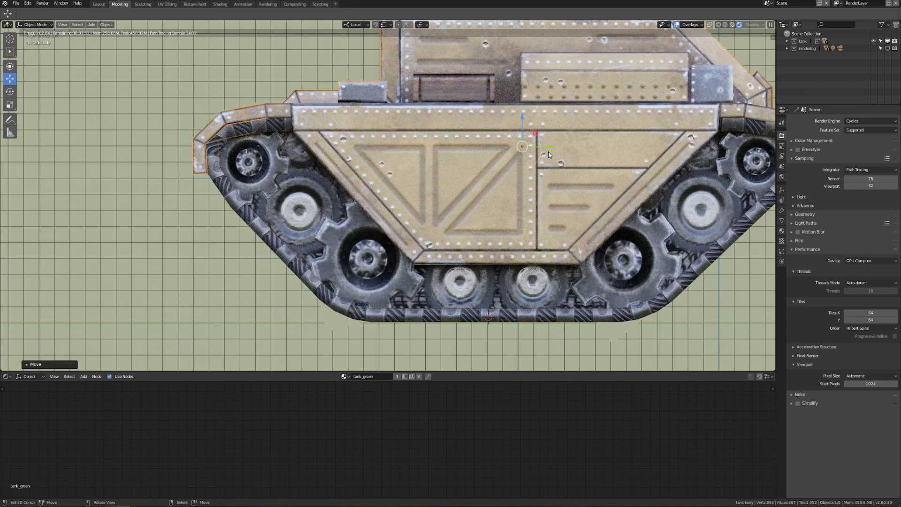
pyautogui.moveTo(550, 146); pyautogui.dragTo(572, 148)
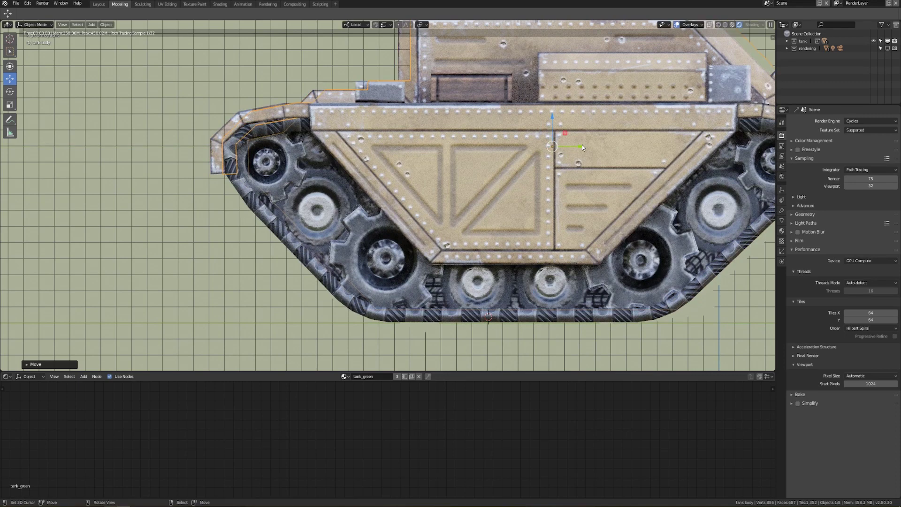
pyautogui.moveTo(572, 149); pyautogui.dragTo(584, 148)
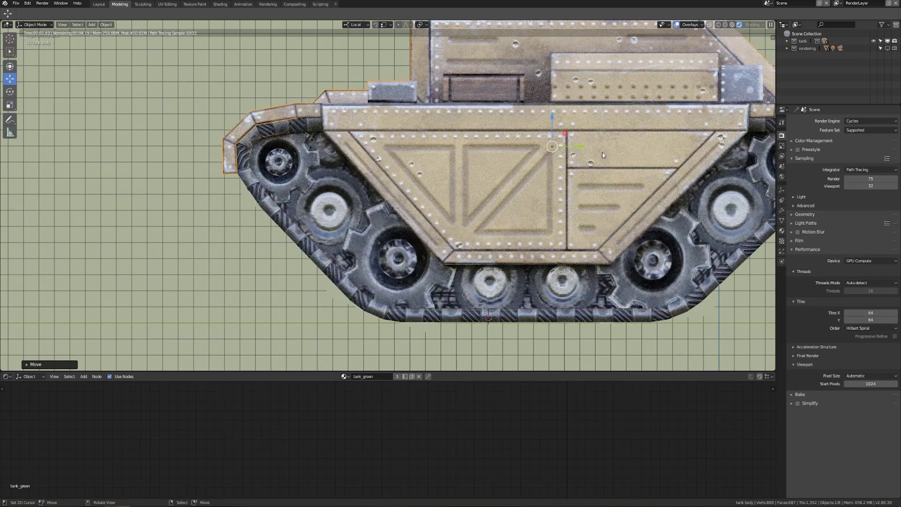
pyautogui.moveTo(580, 146); pyautogui.dragTo(435, 148)
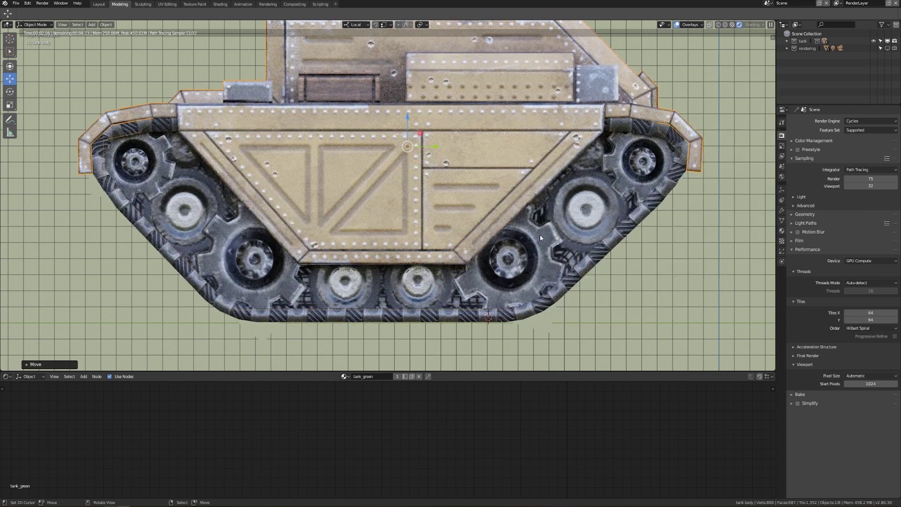
# Switch to Material Preview shading and orbit out to see the whole tank in perspective
pyautogui.click(731, 25)
pyautogui.moveTo(467, 201)
pyautogui.mouseDown(button='middle')
pyautogui.moveTo(458, 246)
pyautogui.moveTo(476, 260)
pyautogui.moveTo(499, 314)
pyautogui.moveTo(489, 294)
pyautogui.moveTo(499, 280)
pyautogui.mouseUp(button='middle')
pyautogui.scroll(-3, 500, 279)
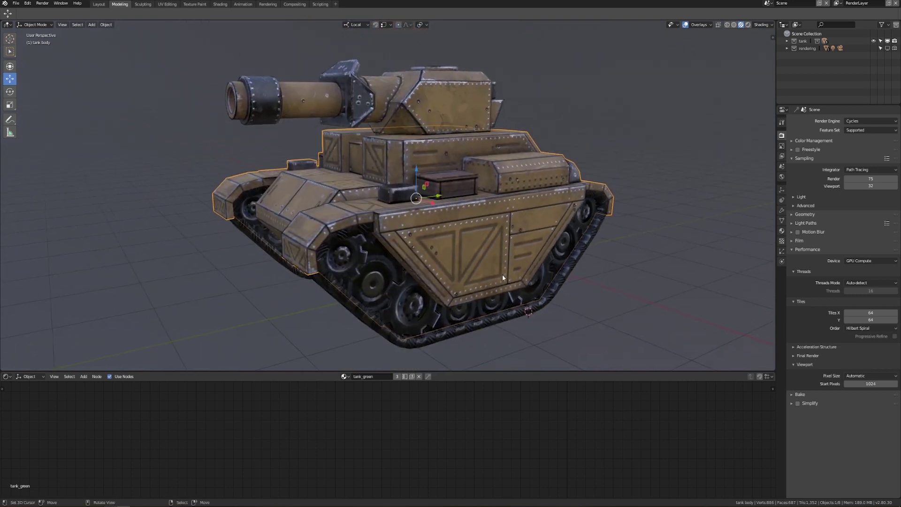
# Select gear.007 and display its Object transform properties
pyautogui.click(781, 189)
pyautogui.click(550, 295)
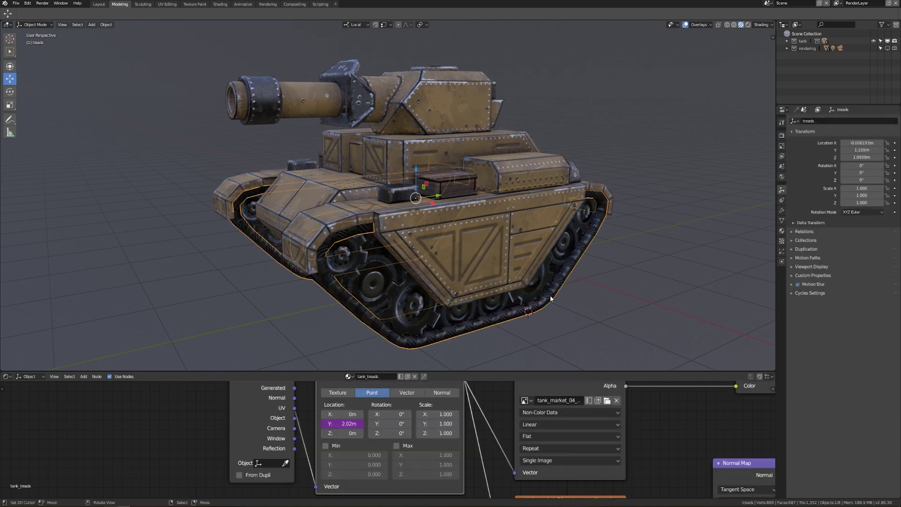
pyautogui.click(533, 285)
# Inspect gear.007's -var *3 X rotation driver (346°) in the Drivers Editor, then zoom the node editor
pyautogui.rightClick(862, 165)
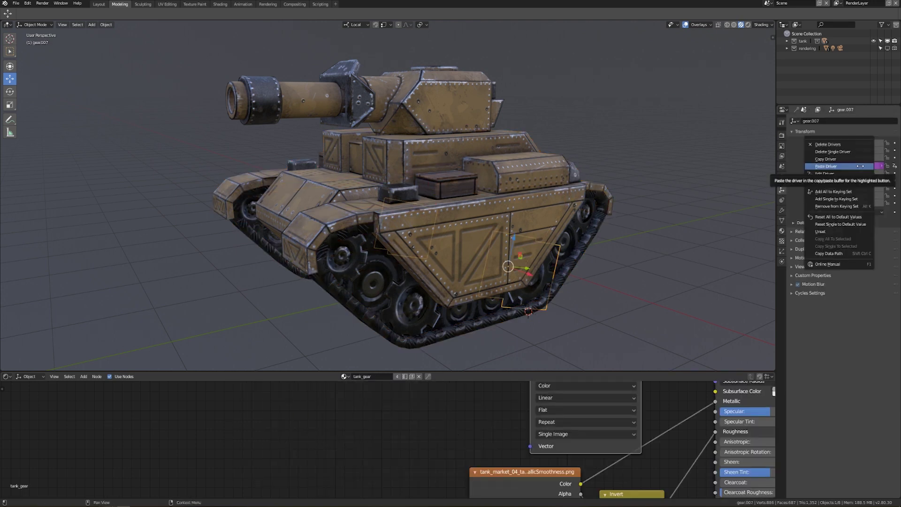
pyautogui.click(848, 181)
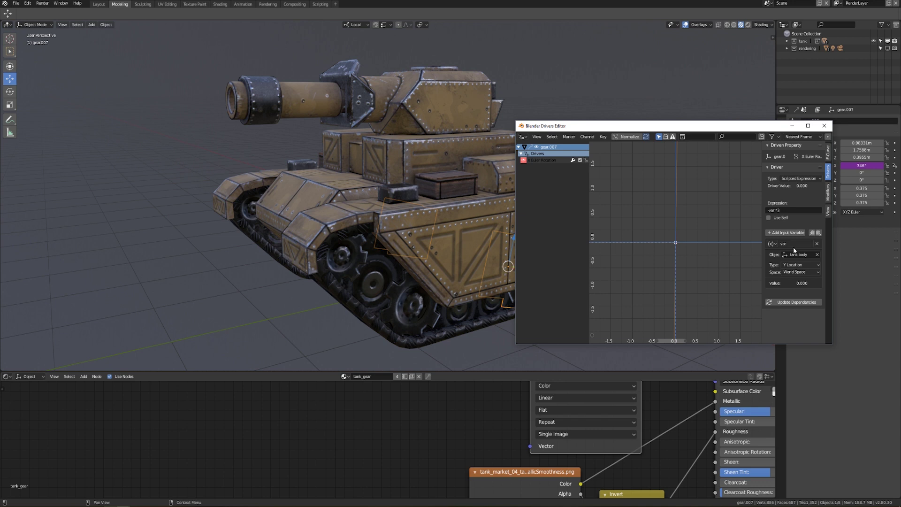
pyautogui.click(824, 126)
pyautogui.scroll(-8, 559, 469)
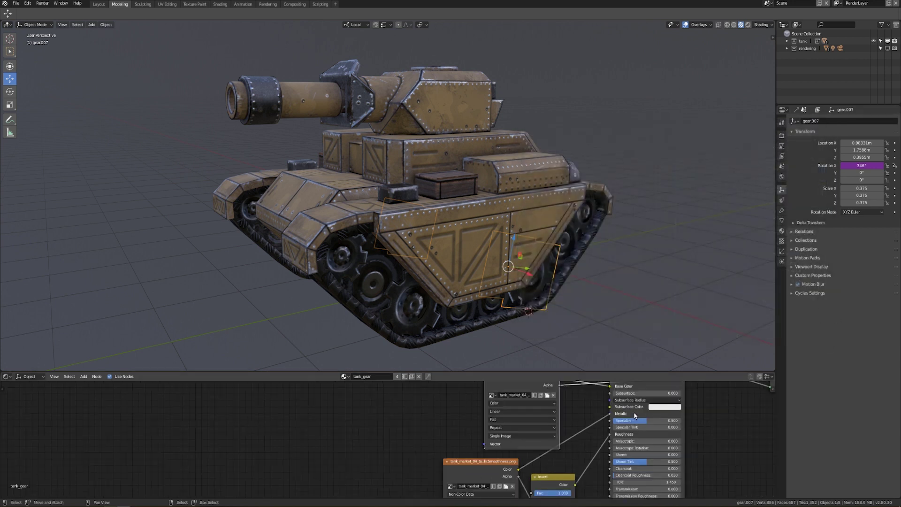
pyautogui.scroll(2, 546, 465)
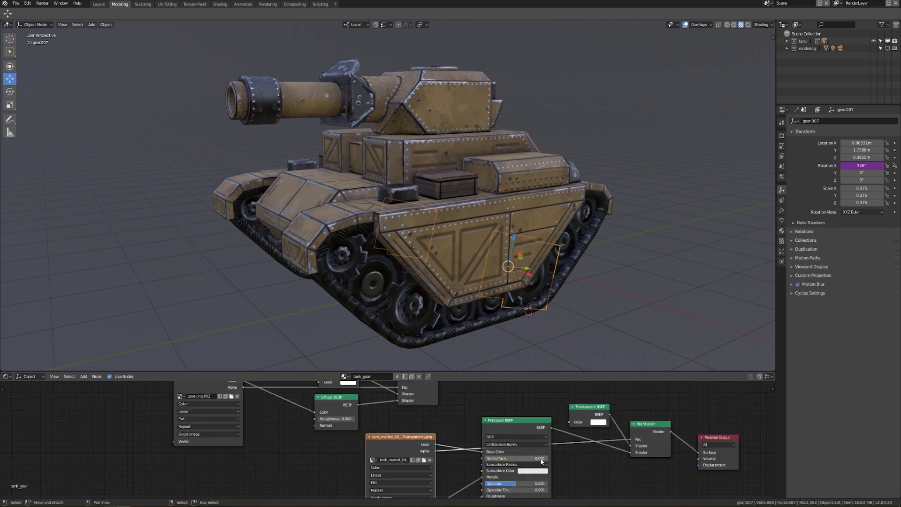